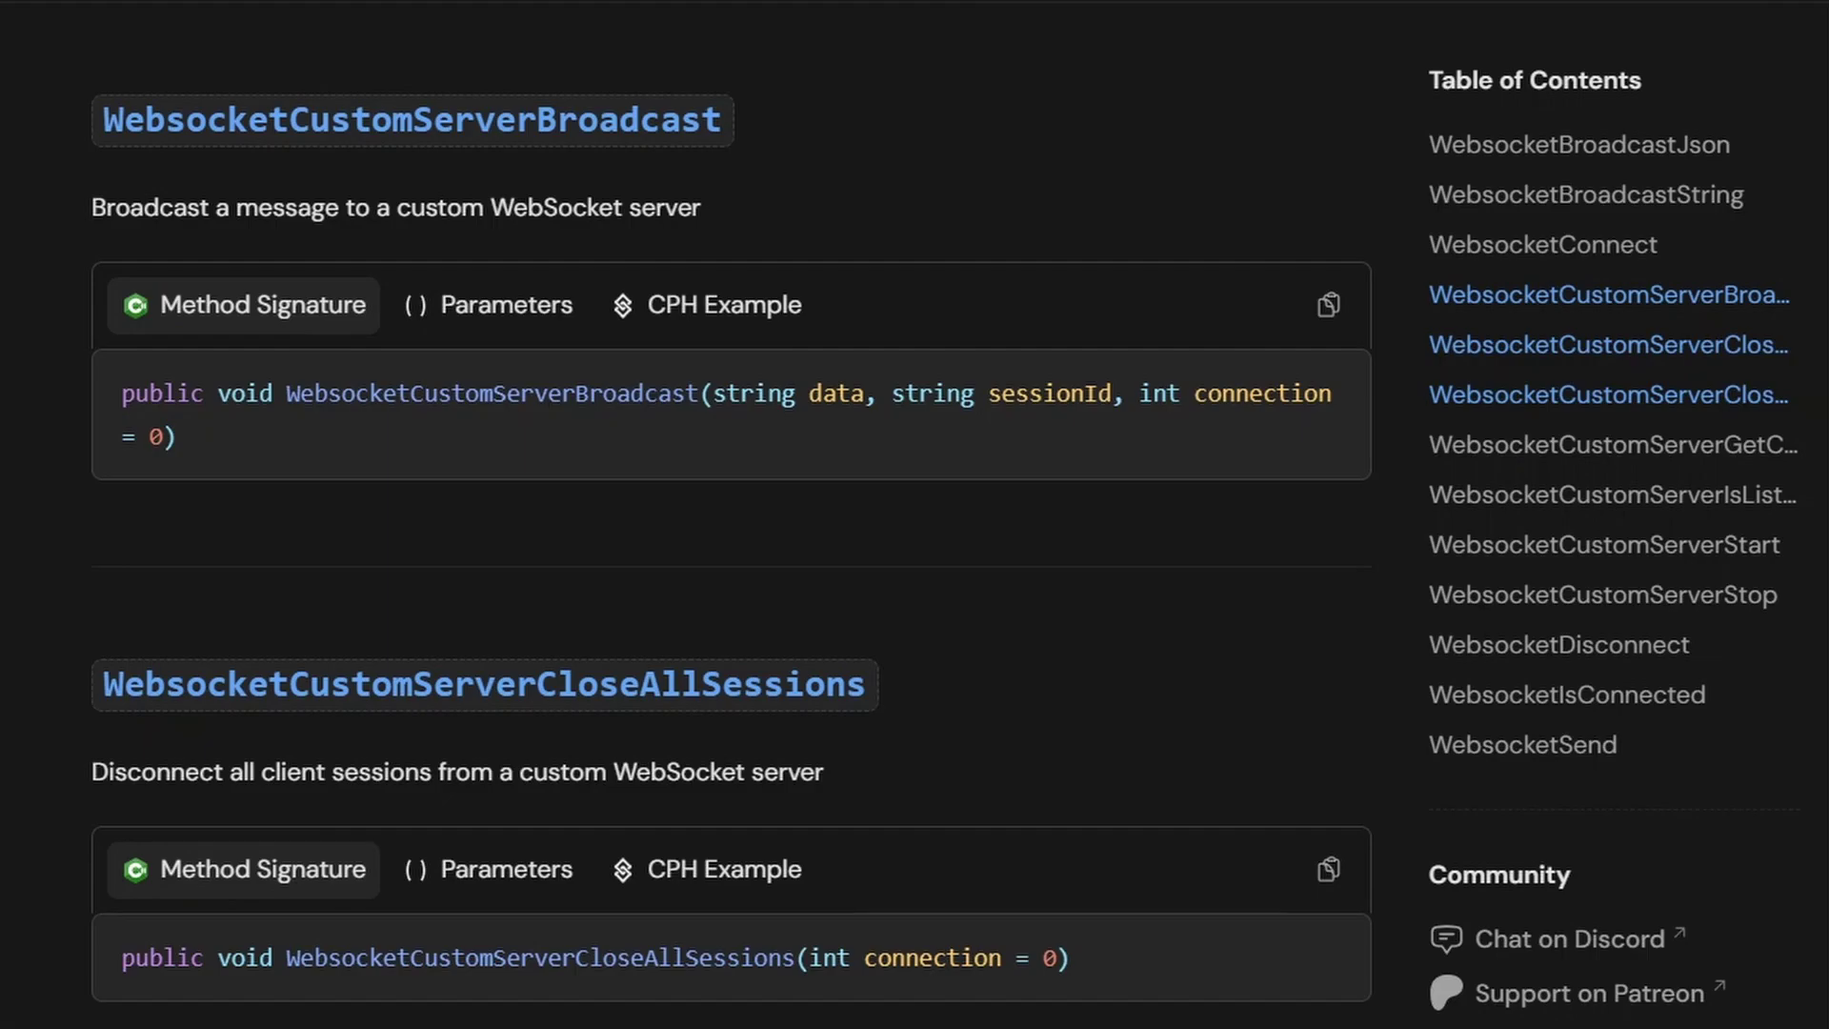
Read the C# method reference for custom WebSocket servers, from WebsocketCustomServerBroadcast through WebsocketCustomServerStart.
{"action": "scroll", "coordinate": [732, 514], "scroll_direction": "down", "scroll_amount": 3}
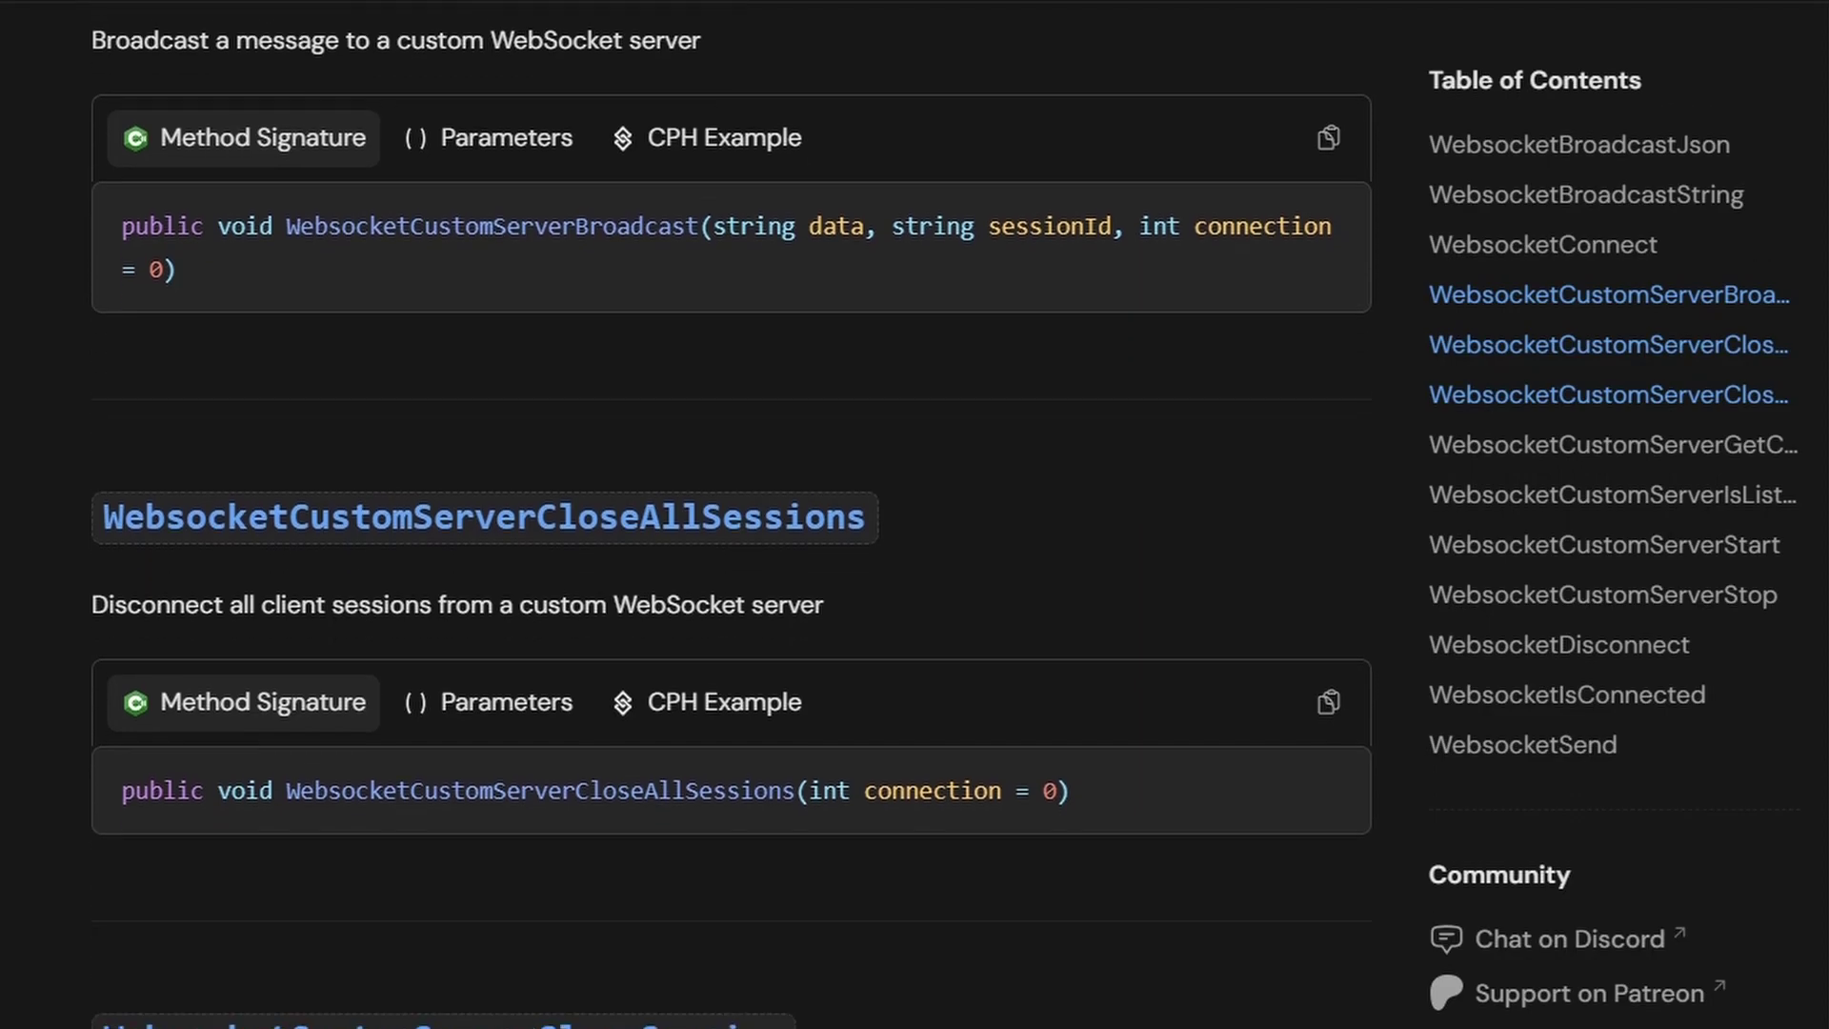
{"action": "scroll", "coordinate": [732, 514], "scroll_direction": "down", "scroll_amount": 3}
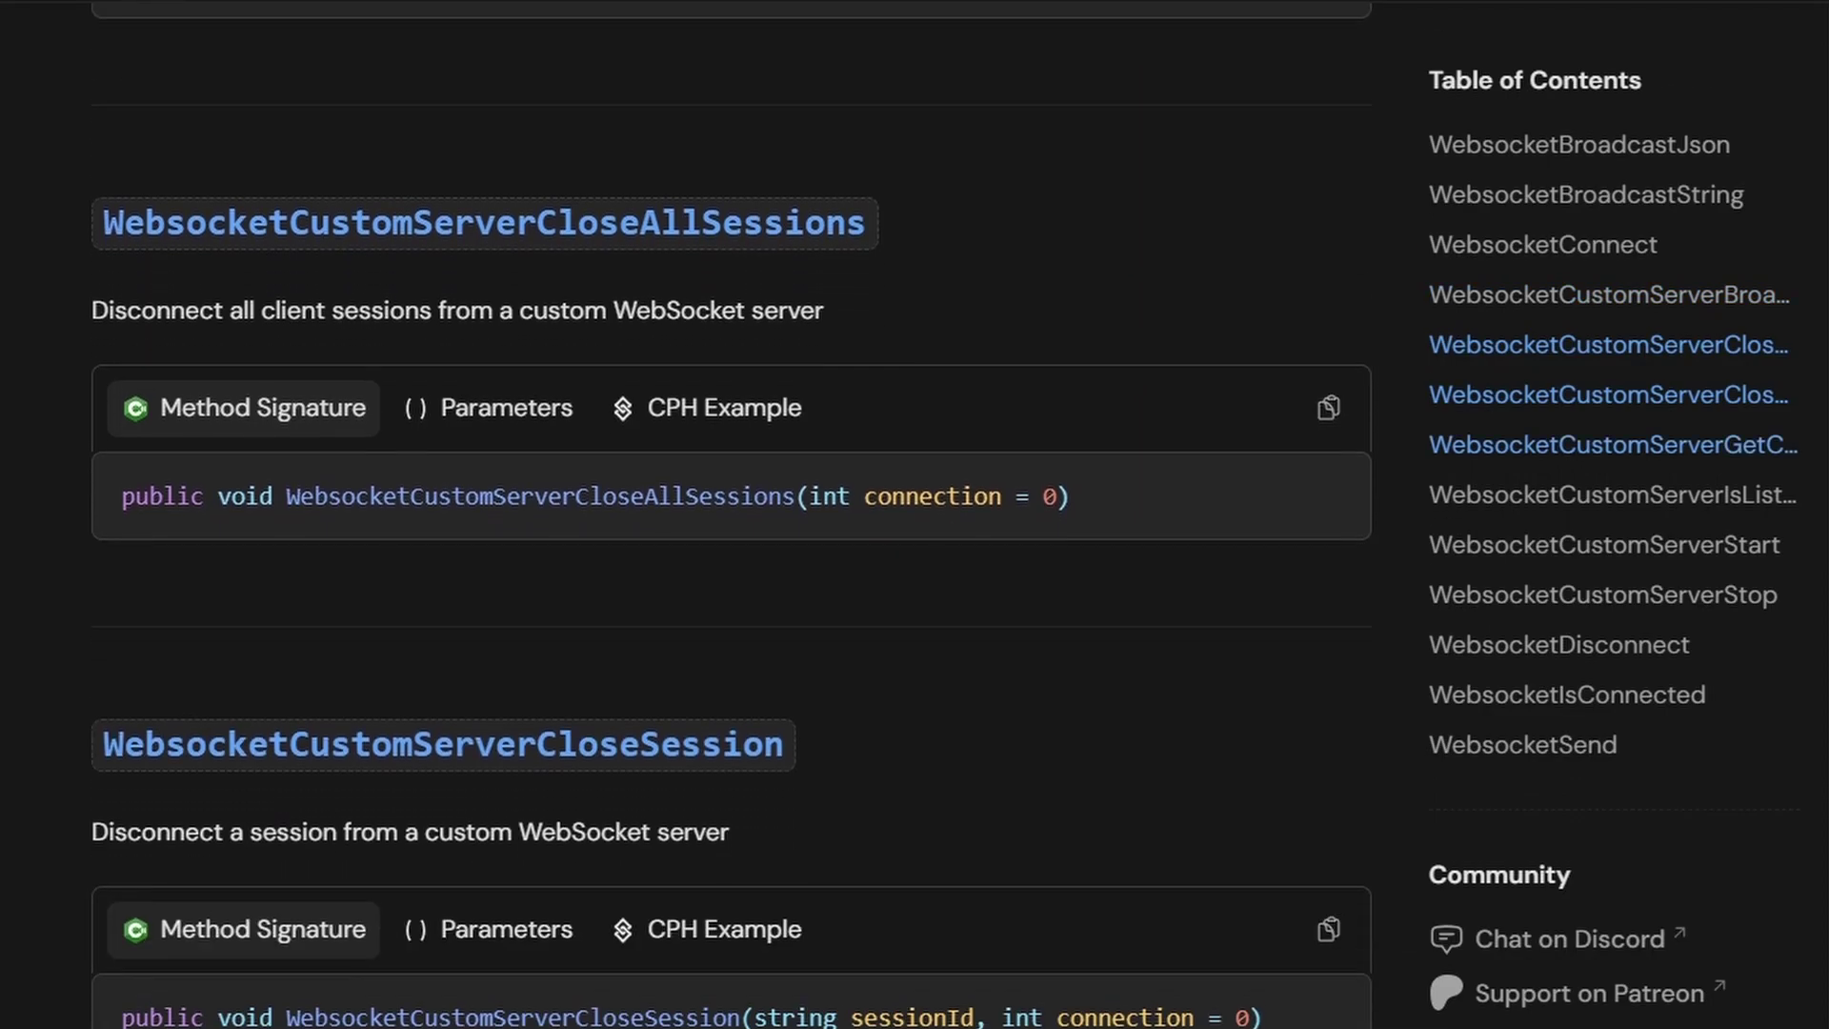
{"action": "scroll", "coordinate": [731, 514], "scroll_direction": "down", "scroll_amount": 3}
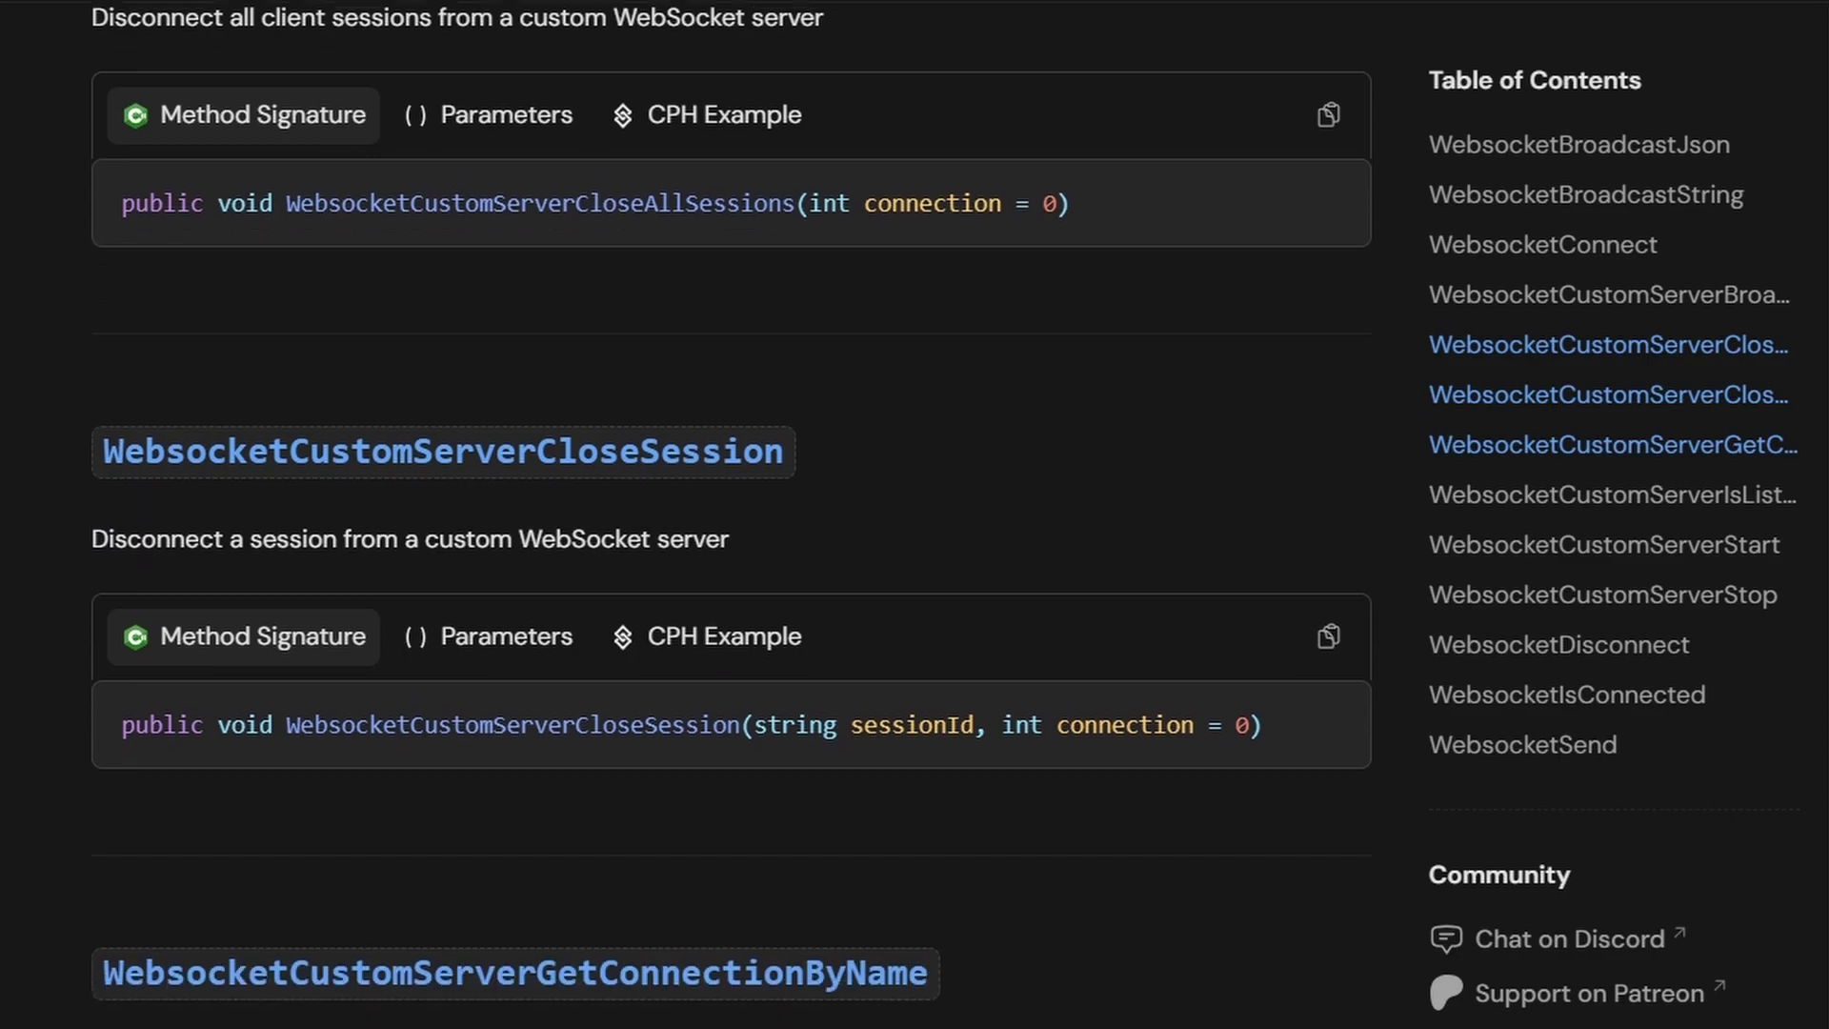
{"action": "scroll", "coordinate": [732, 514], "scroll_direction": "down", "scroll_amount": 3}
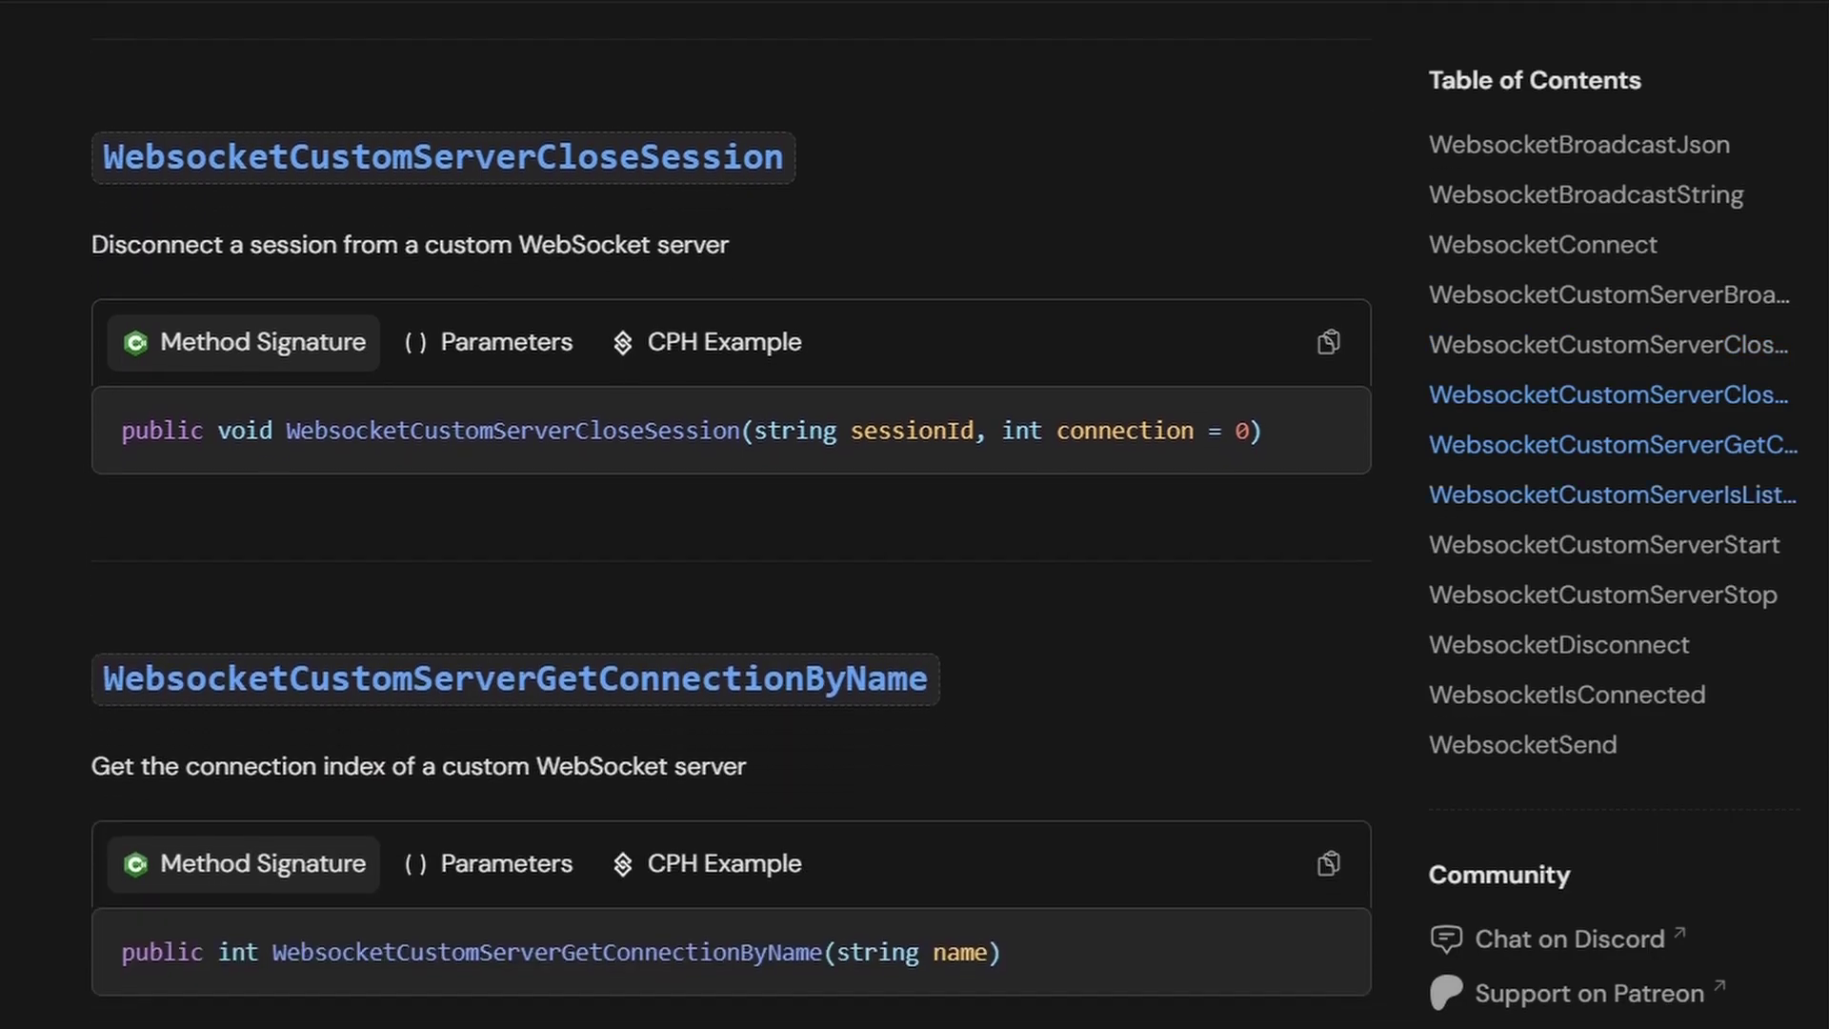
{"action": "scroll", "coordinate": [732, 514], "scroll_direction": "down", "scroll_amount": 3}
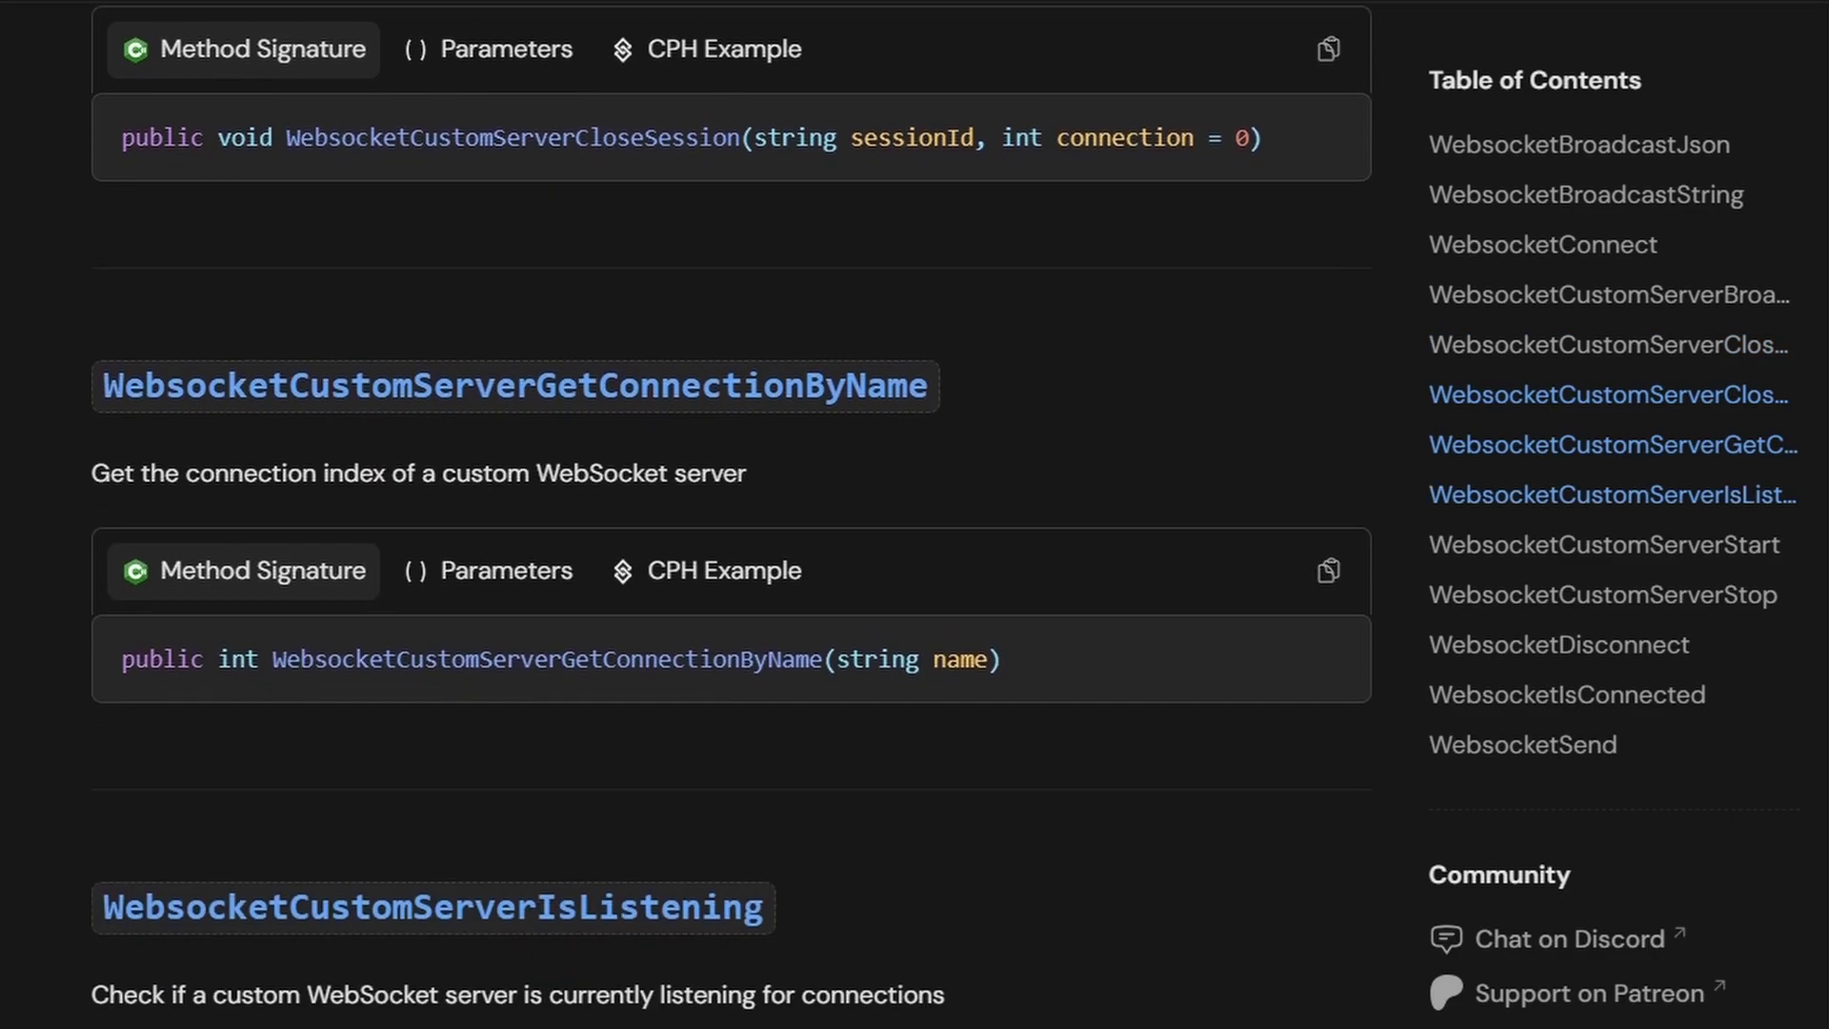
{"action": "scroll", "coordinate": [732, 515], "scroll_direction": "down", "scroll_amount": 3}
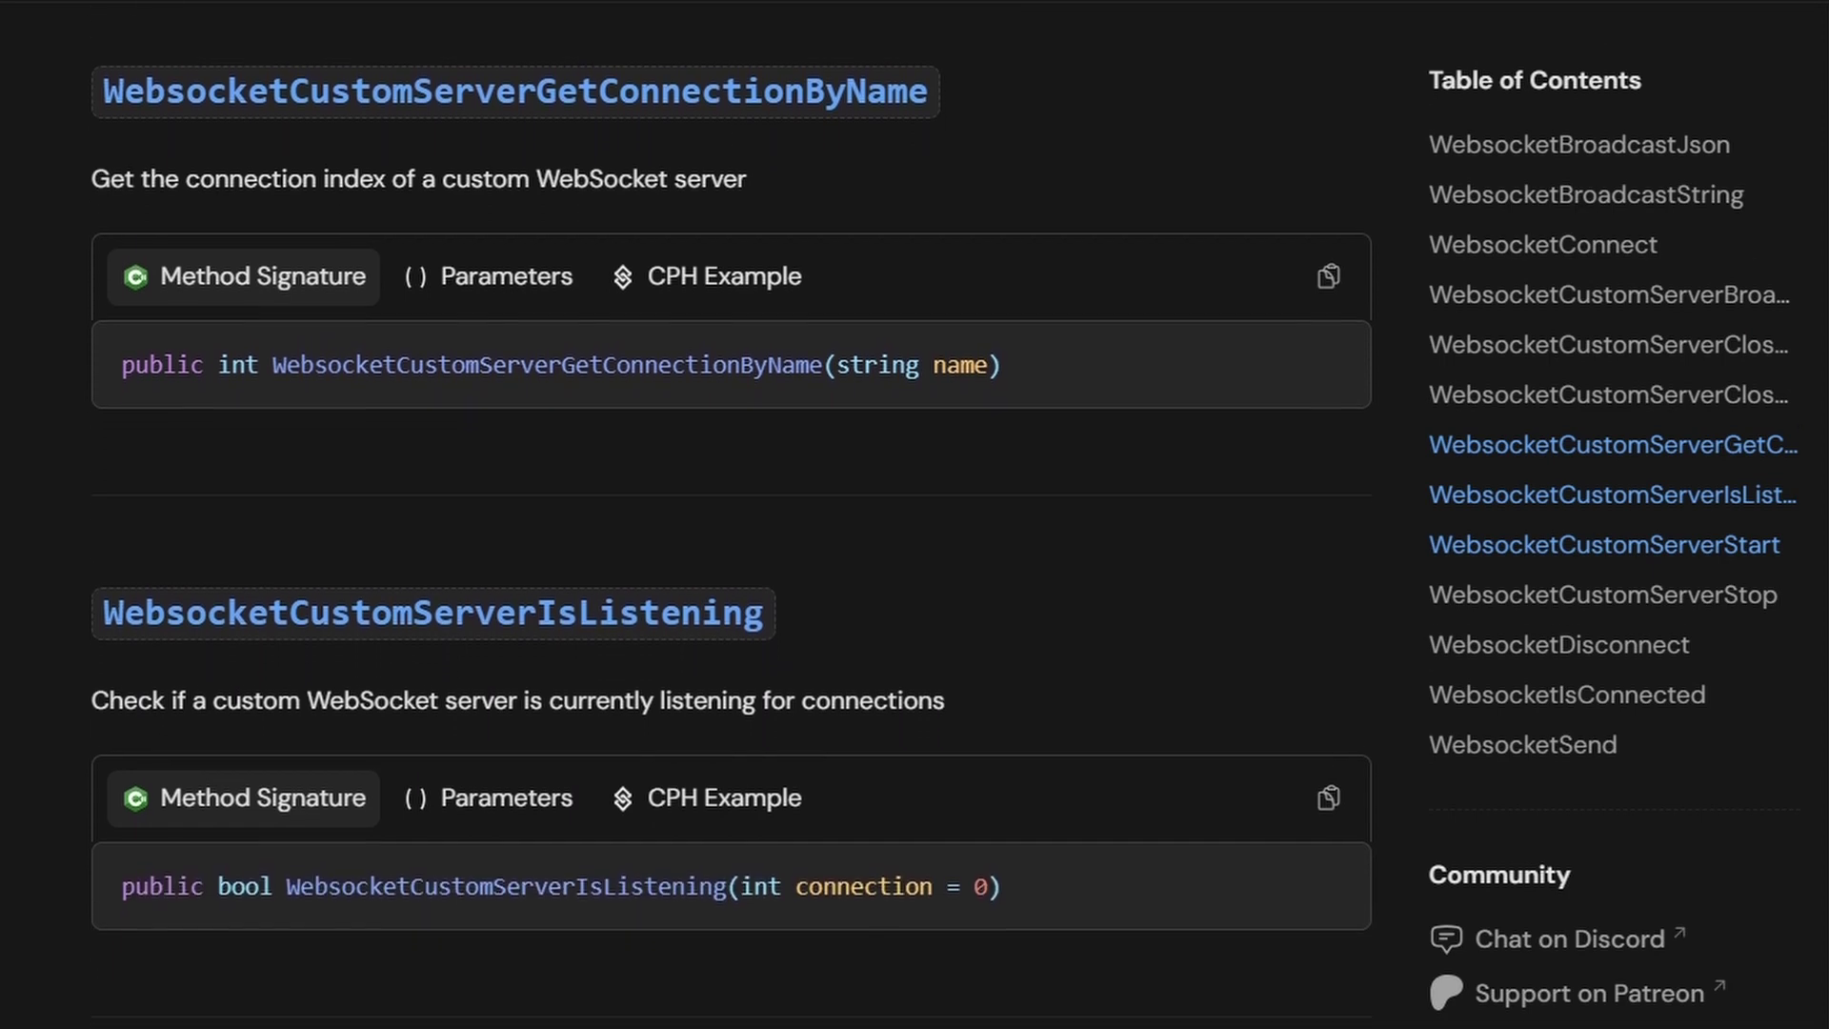
{"action": "scroll", "coordinate": [732, 515], "scroll_direction": "down", "scroll_amount": 3}
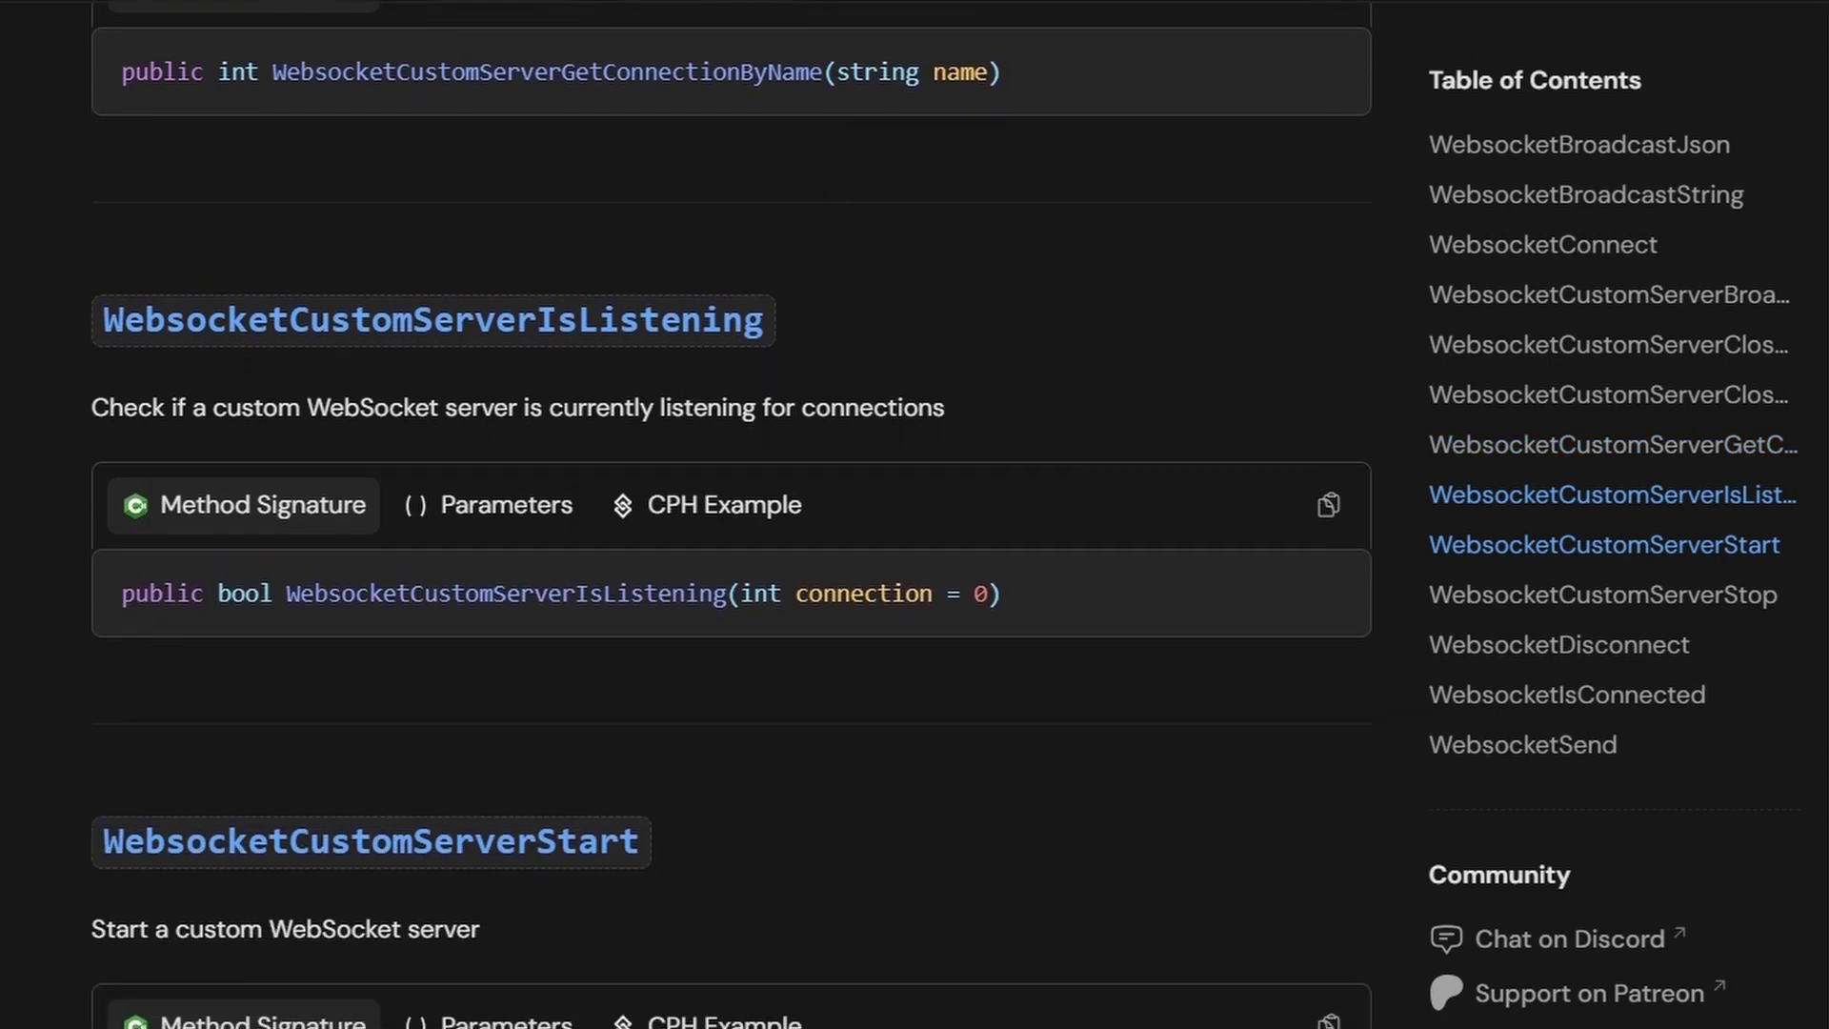
{"action": "scroll", "coordinate": [732, 514], "scroll_direction": "down", "scroll_amount": 3}
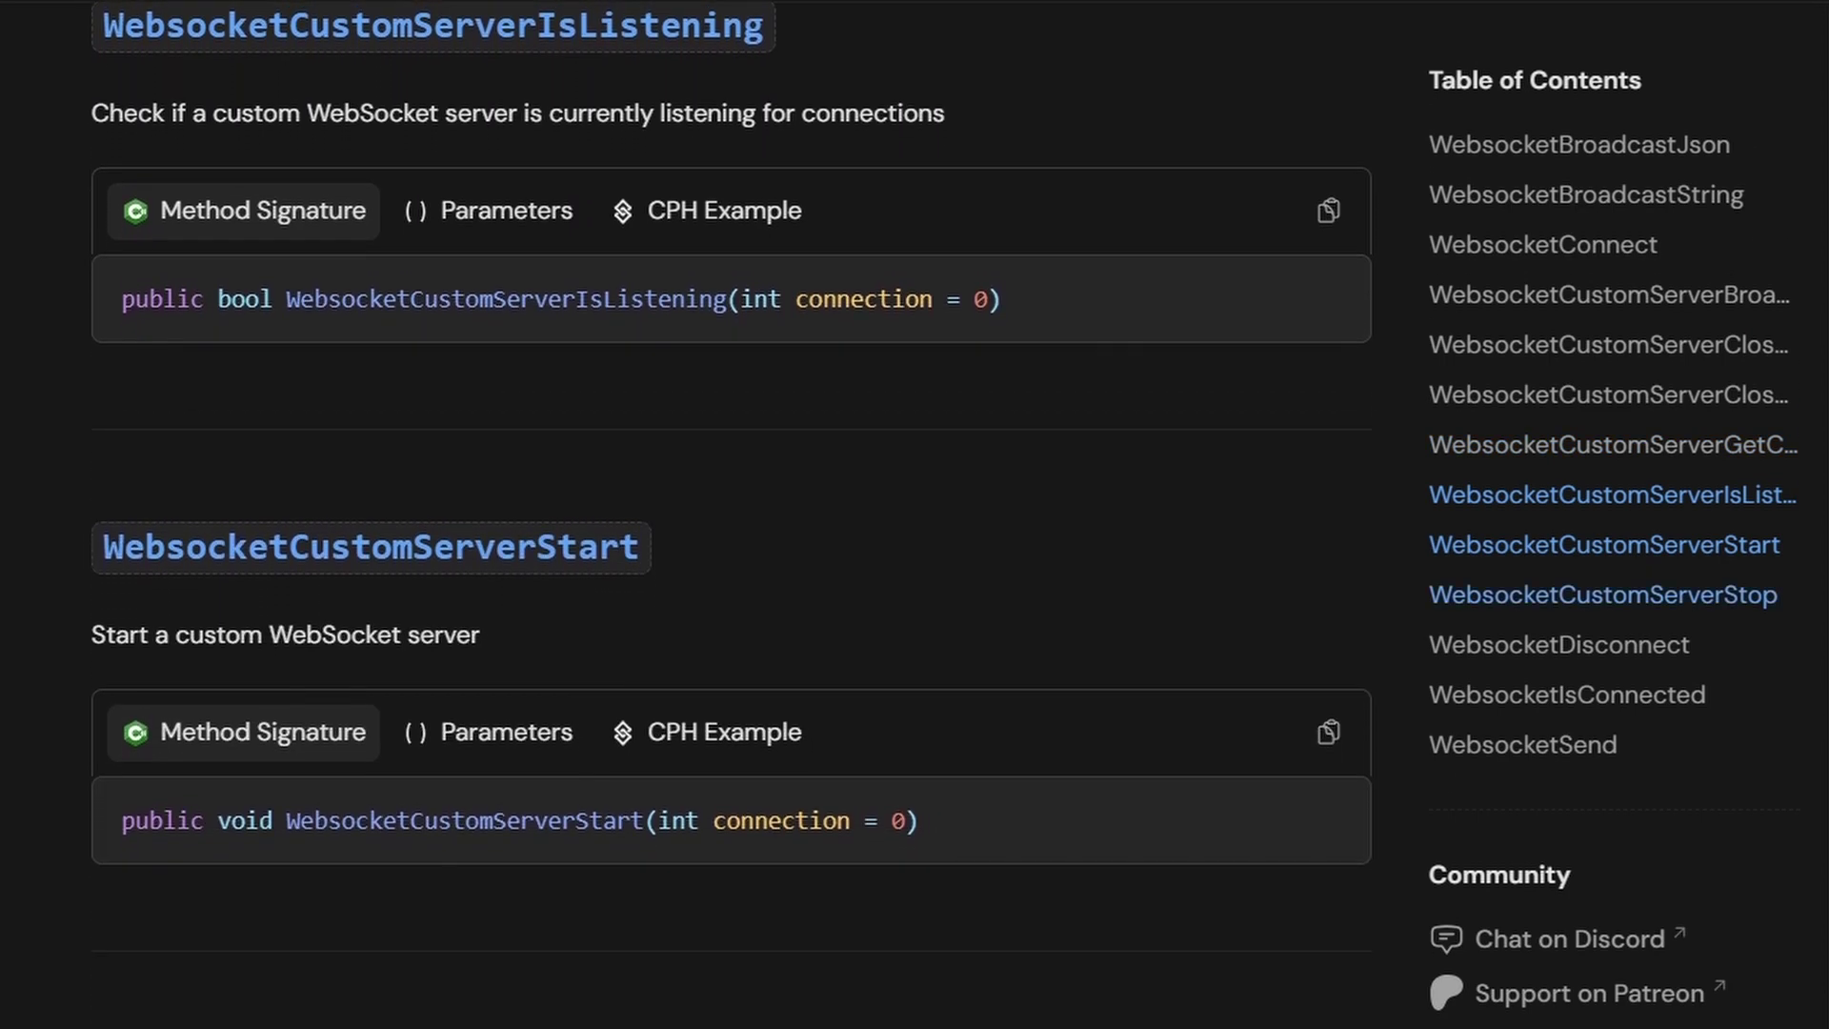
{"action": "scroll", "coordinate": [732, 515], "scroll_direction": "down", "scroll_amount": 3}
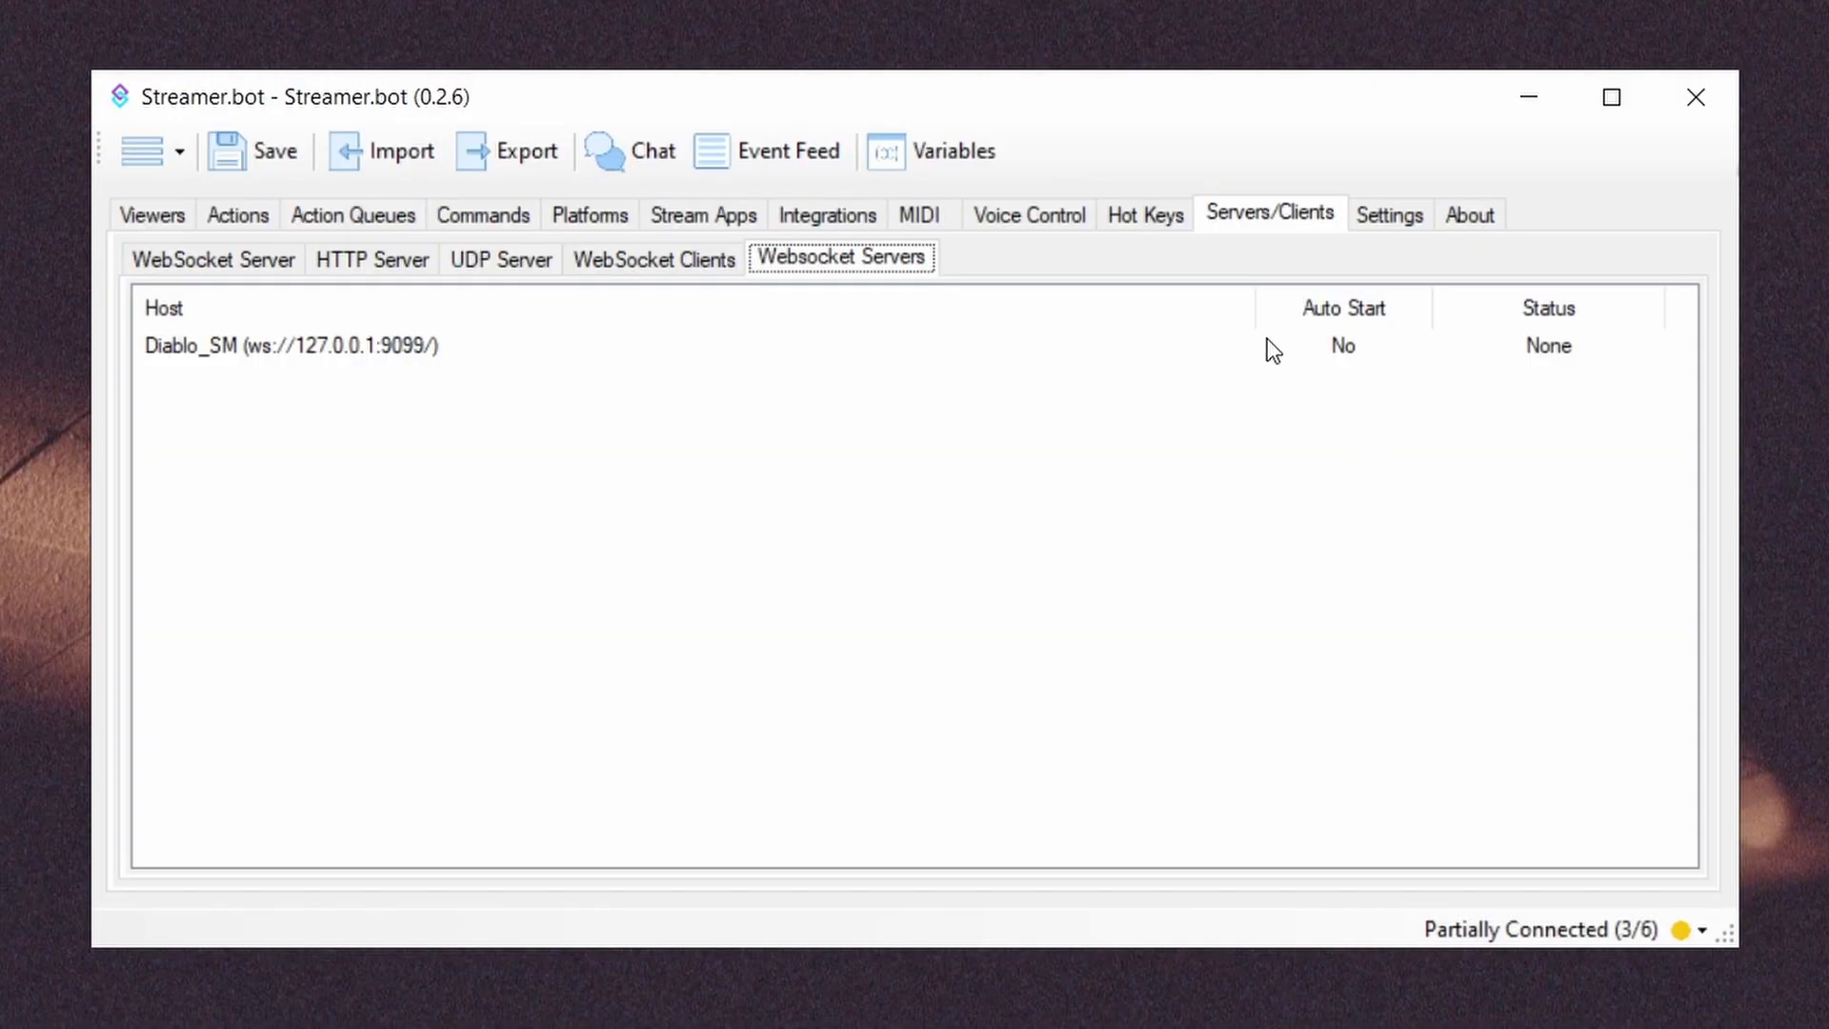
Narrow the Host, Auto Start and Status columns of the Websocket Servers list in Streamer.bot.
{"action": "left_click_drag", "start_coordinate": [1245, 308], "coordinate": [731, 294]}
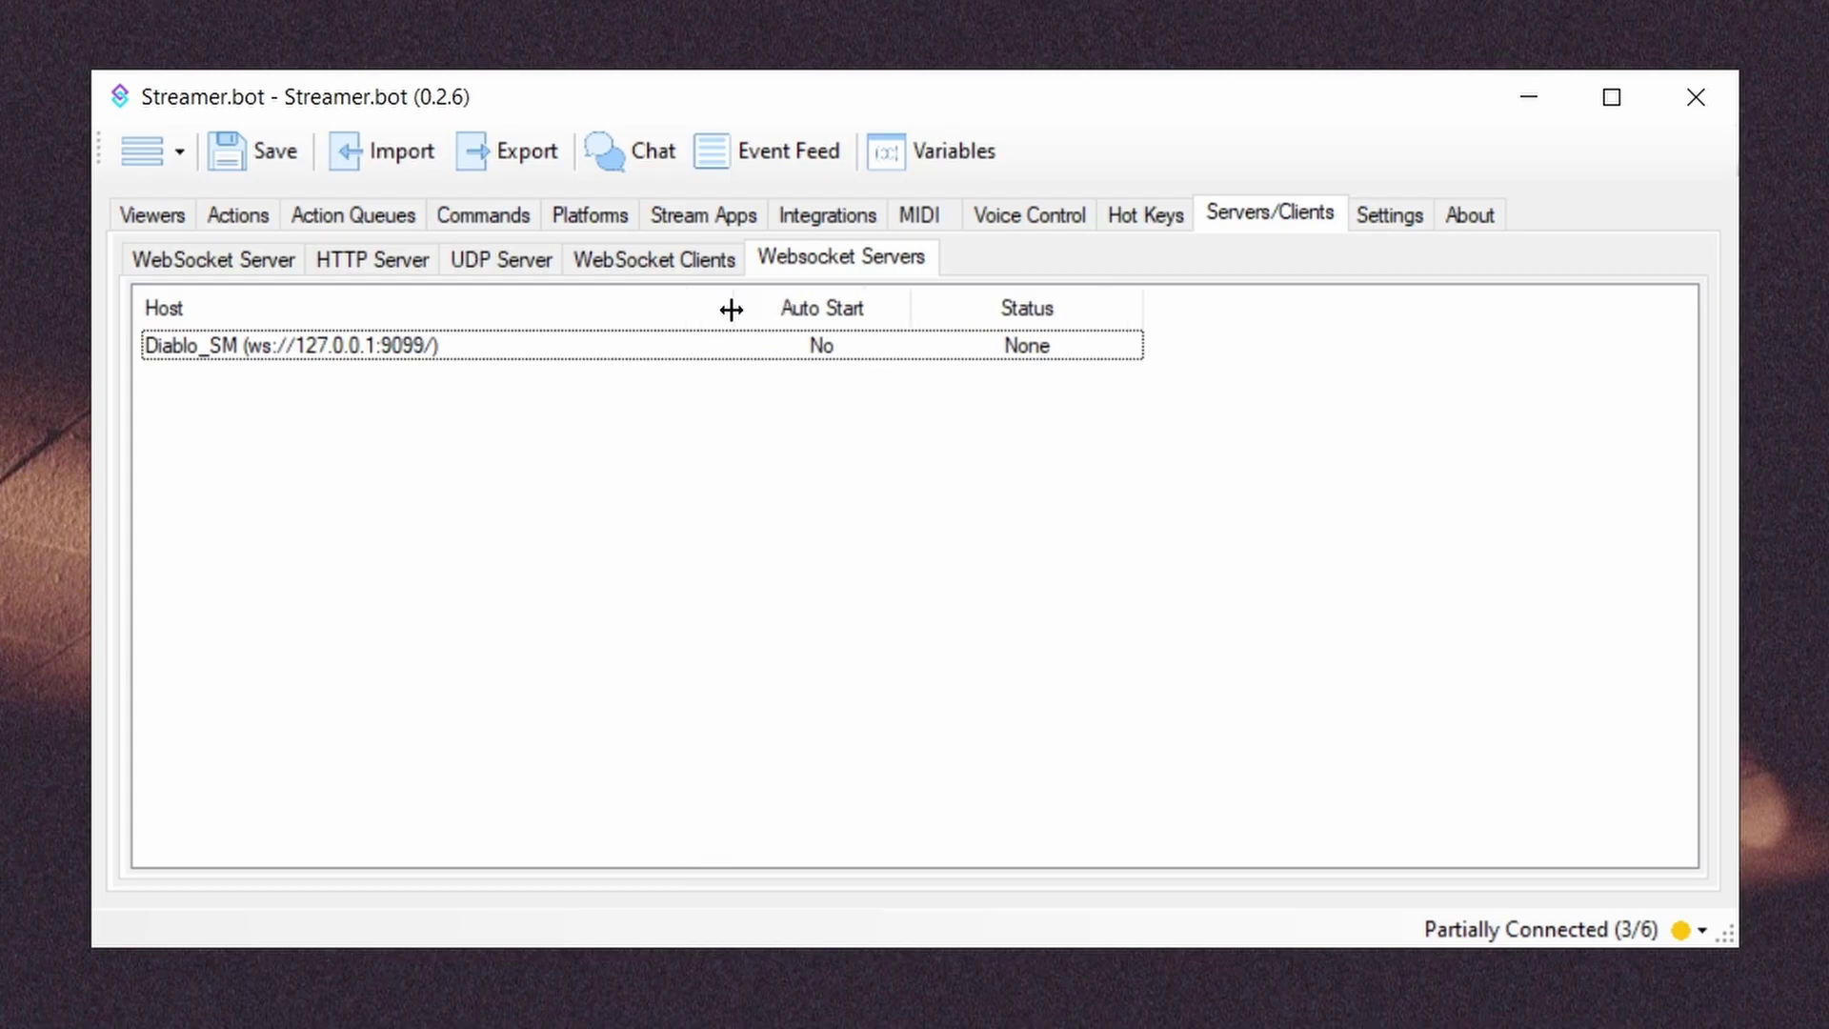
{"action": "mouse_move", "coordinate": [1145, 305]}
{"action": "left_mouse_down"}
{"action": "mouse_move", "coordinate": [1220, 318]}
{"action": "mouse_move", "coordinate": [1140, 315]}
{"action": "left_mouse_up"}
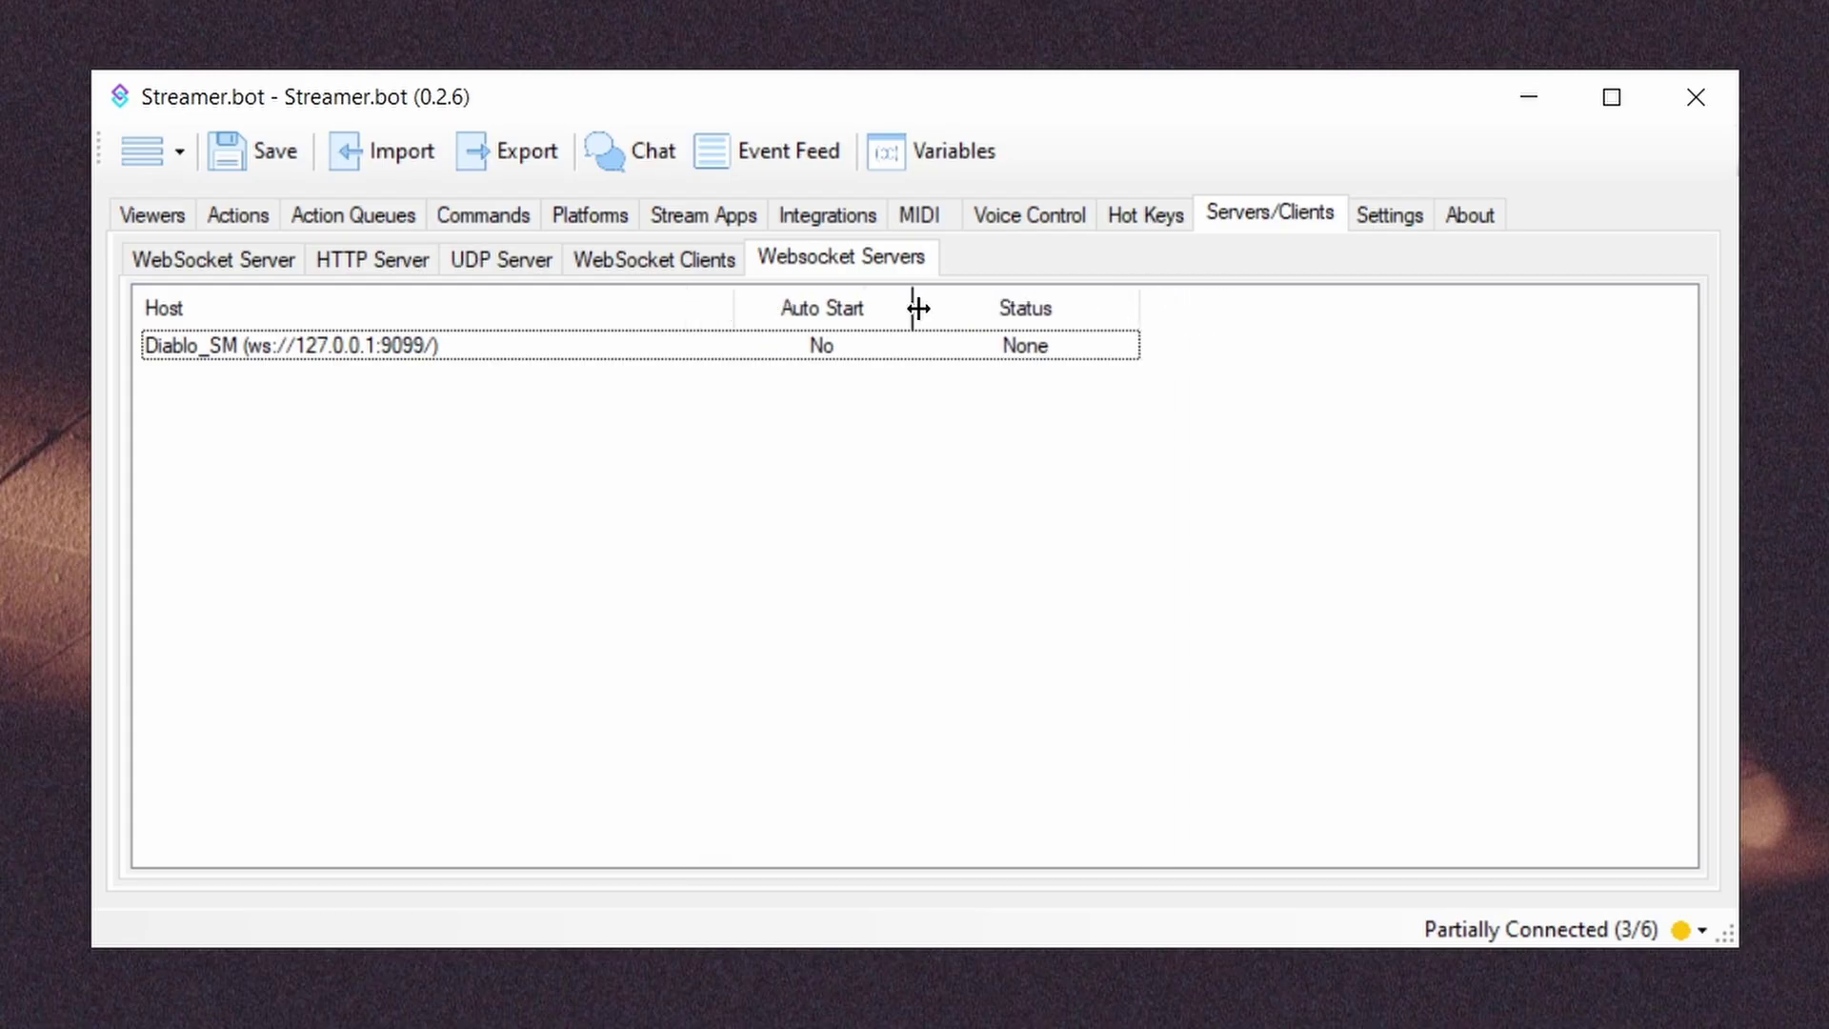
{"action": "left_click_drag", "start_coordinate": [919, 308], "coordinate": [862, 298]}
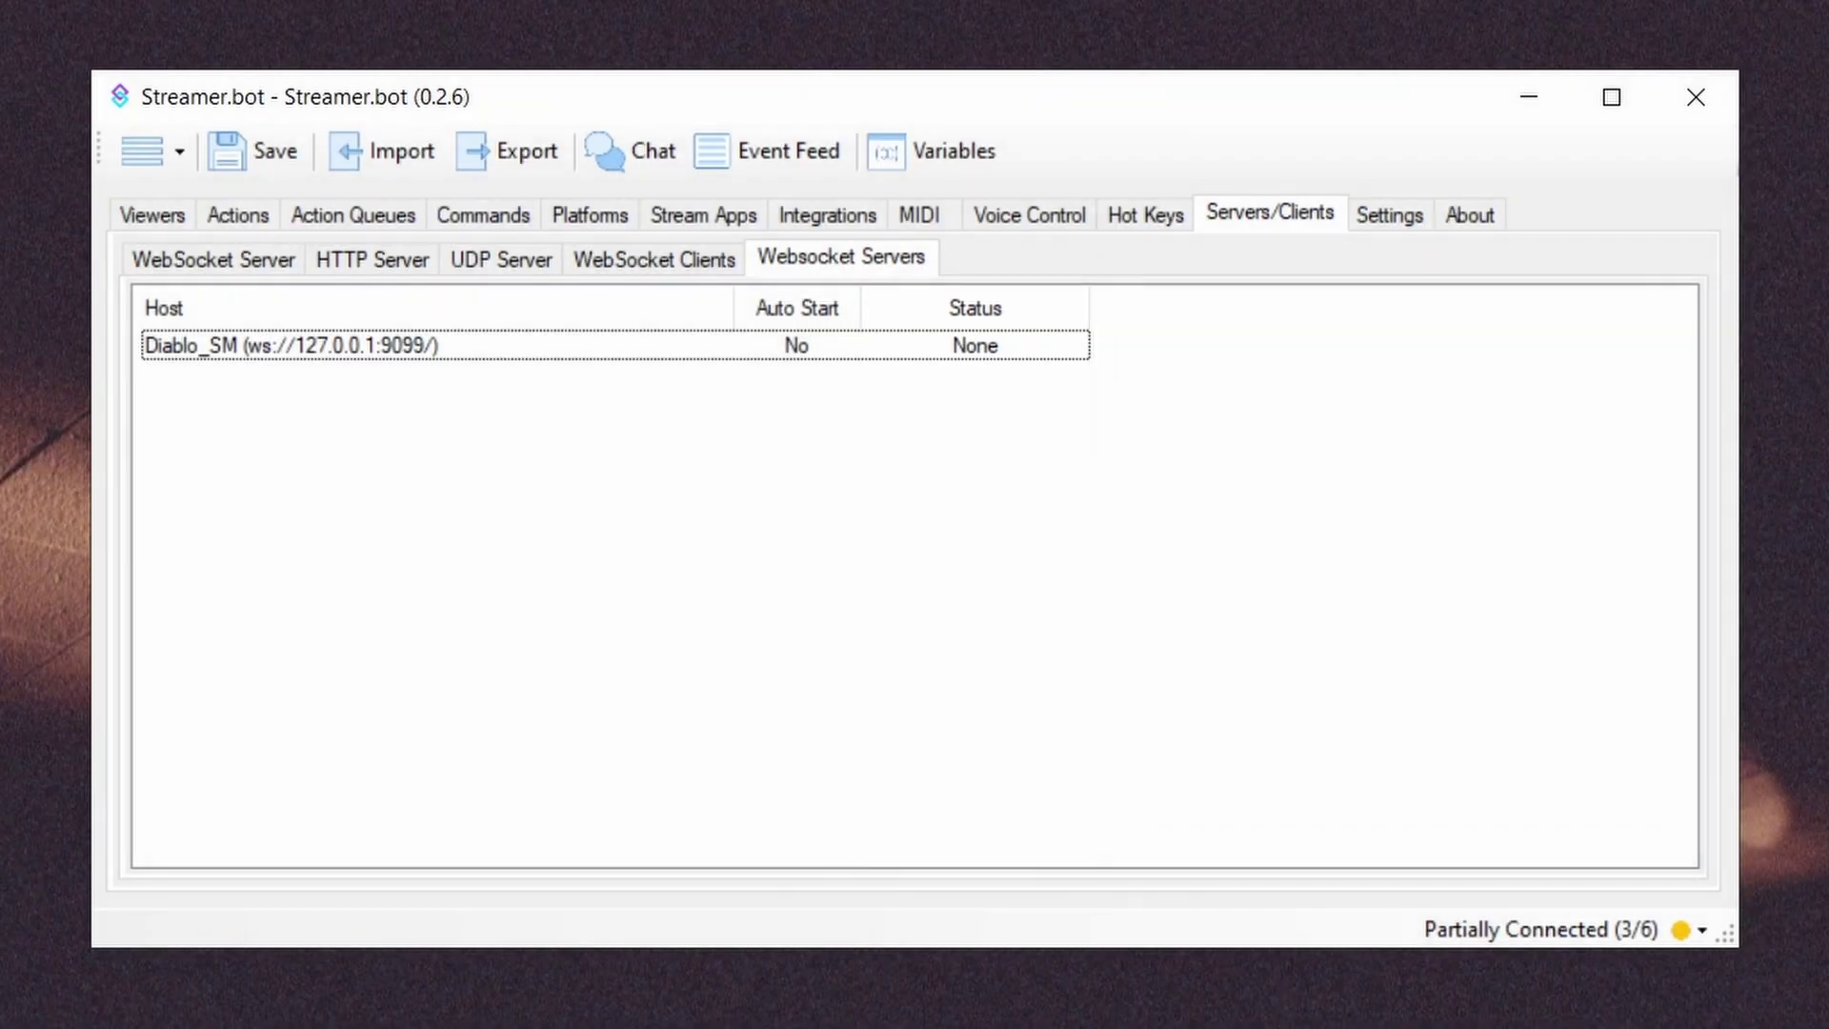
Add a custom WebSocket server named Test at 127.0.0.1, port 9090, endpoint /, with auto start on startup, and start it.
{"action": "right_click", "coordinate": [680, 396]}
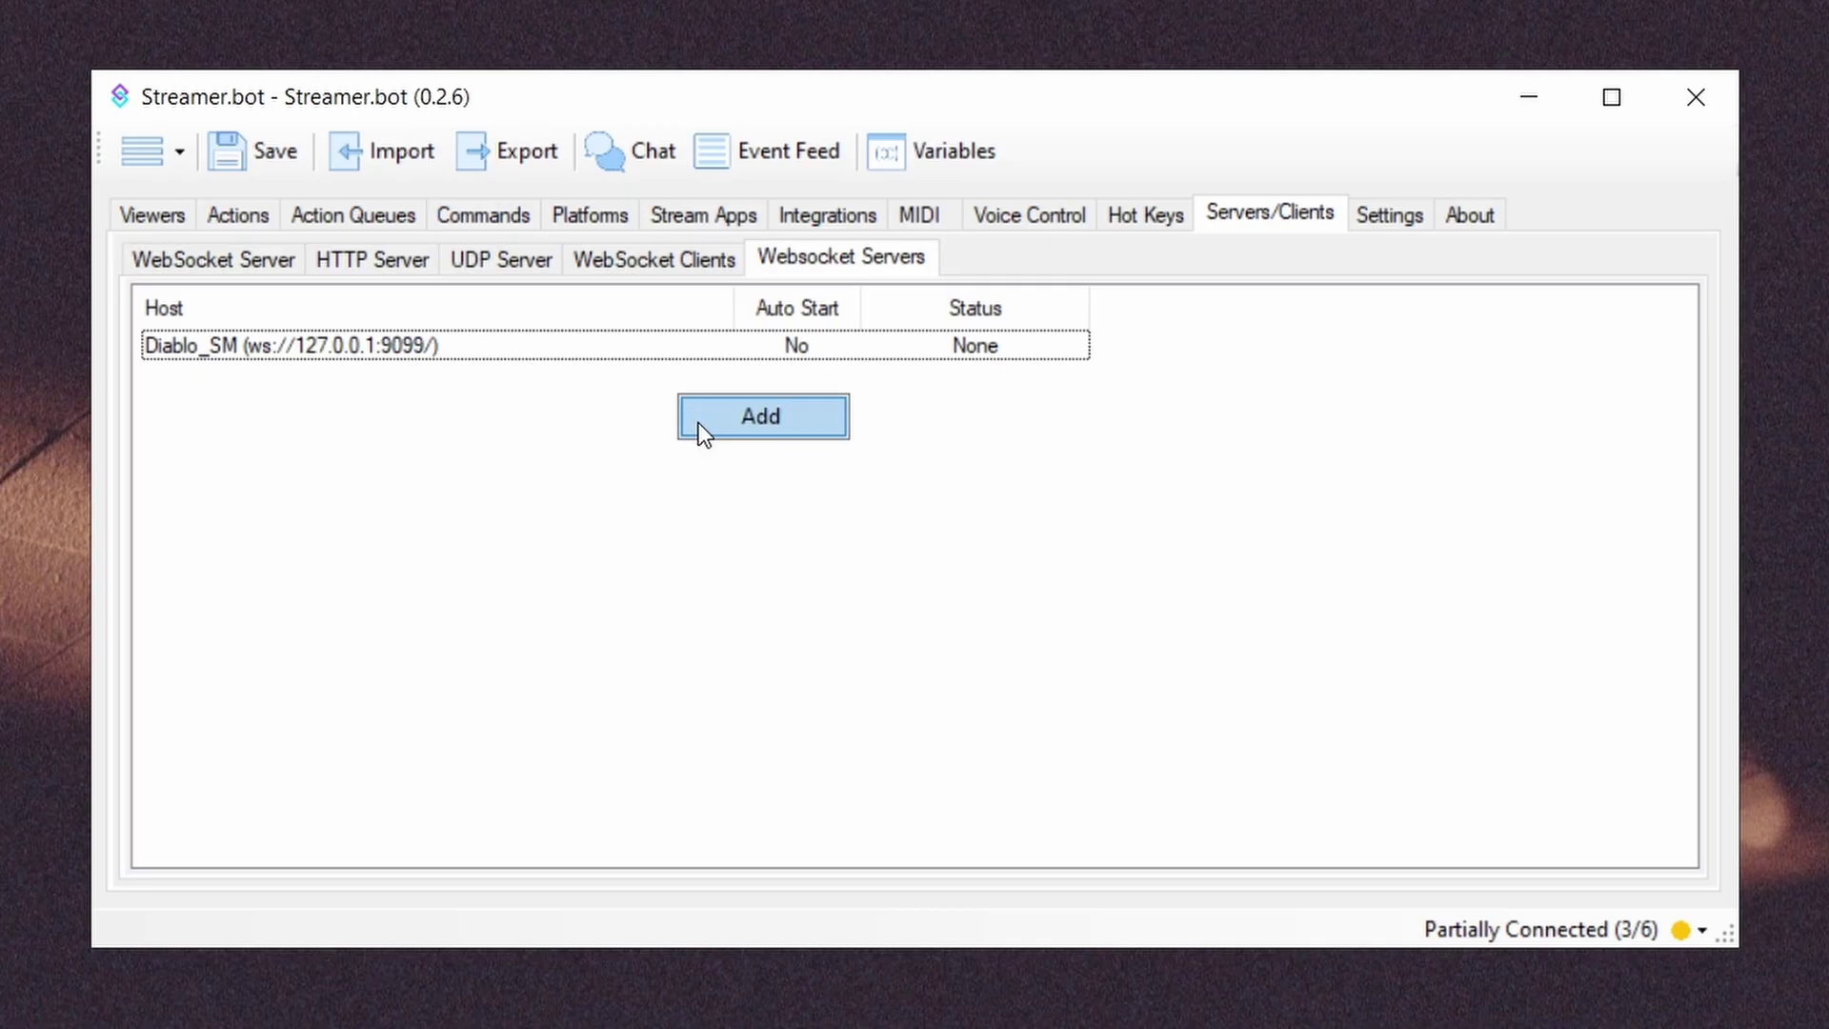
{"action": "left_click", "coordinate": [700, 421]}
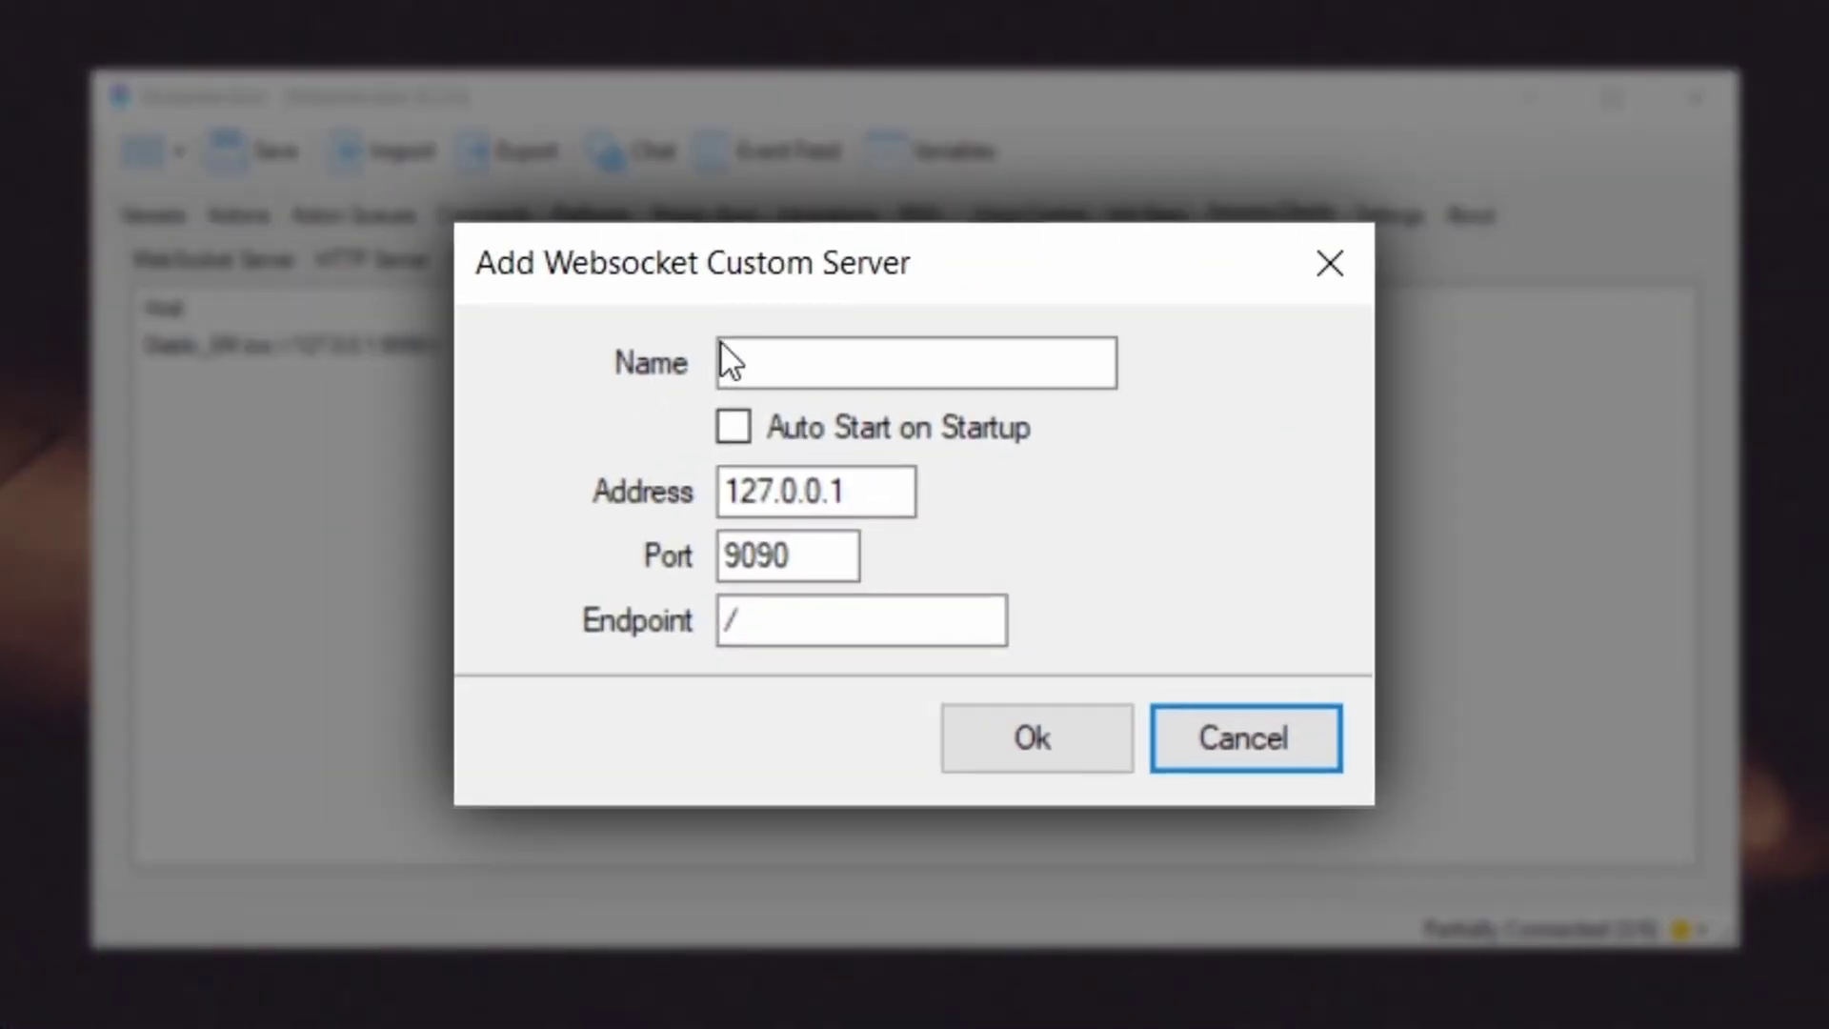
{"action": "left_click", "coordinate": [722, 351]}
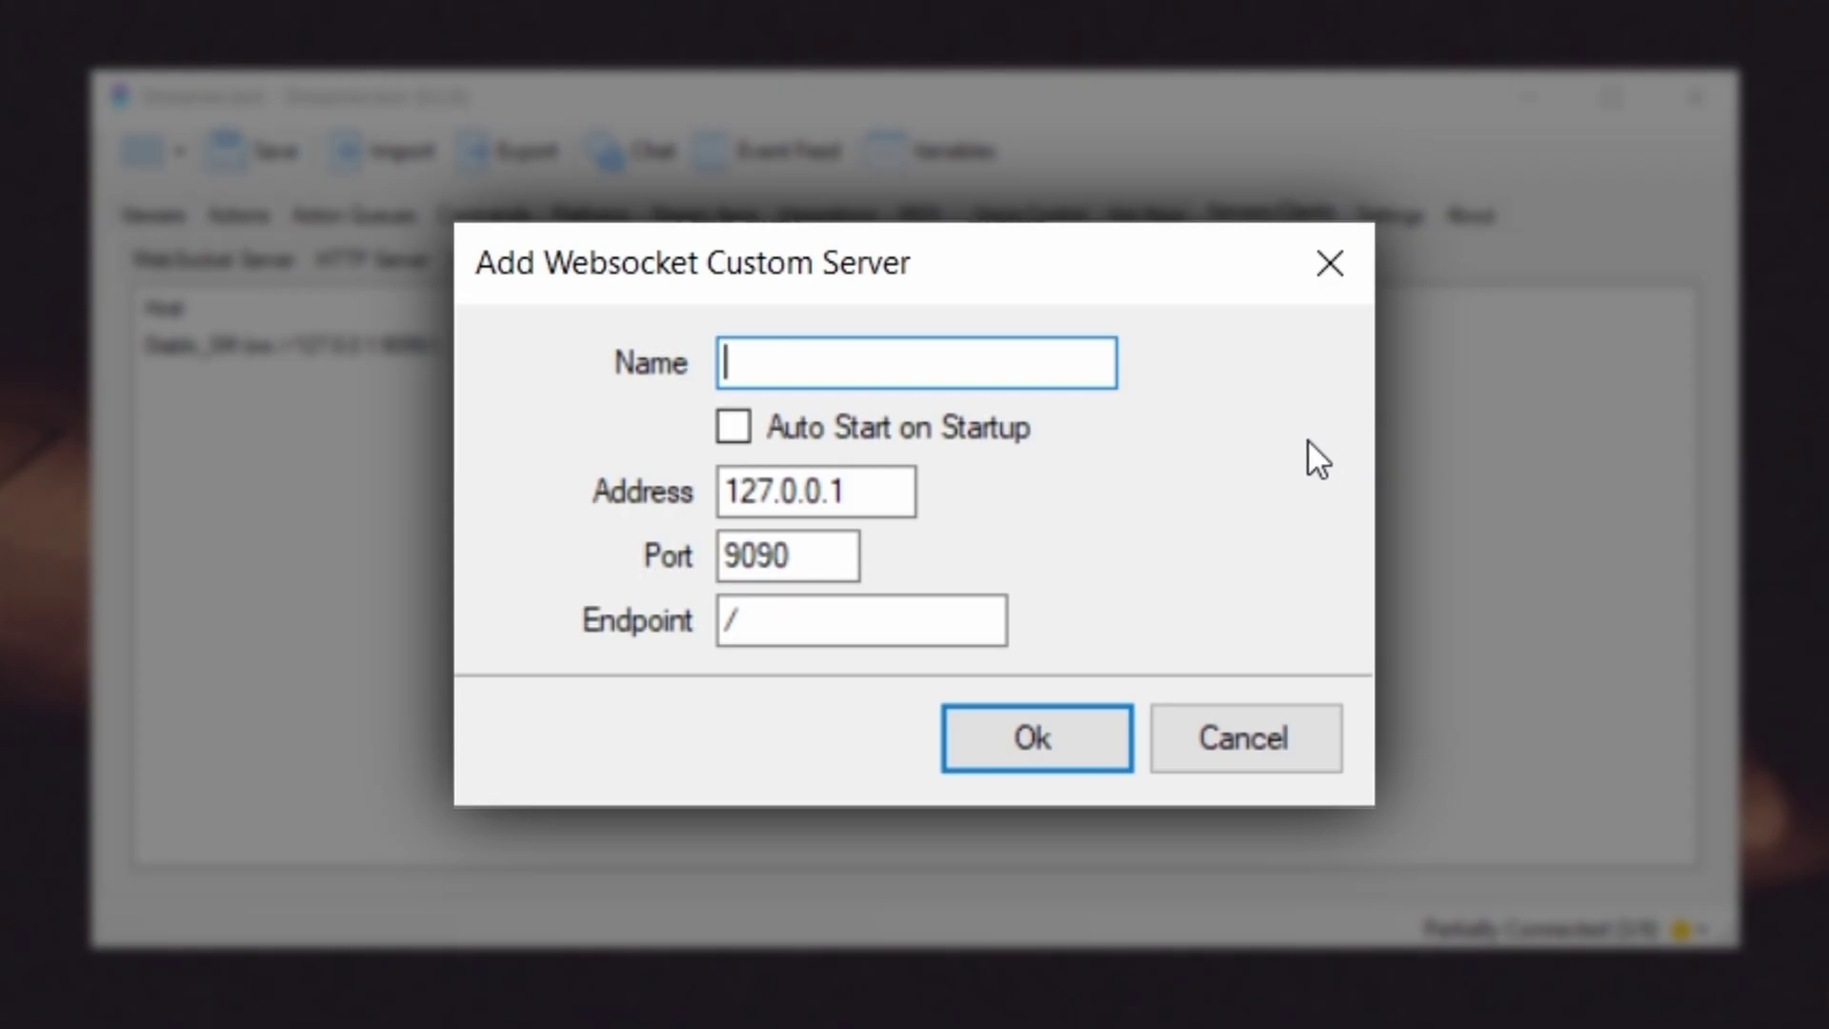
{"action": "type", "text": "Test"}
{"action": "left_click", "coordinate": [1021, 419]}
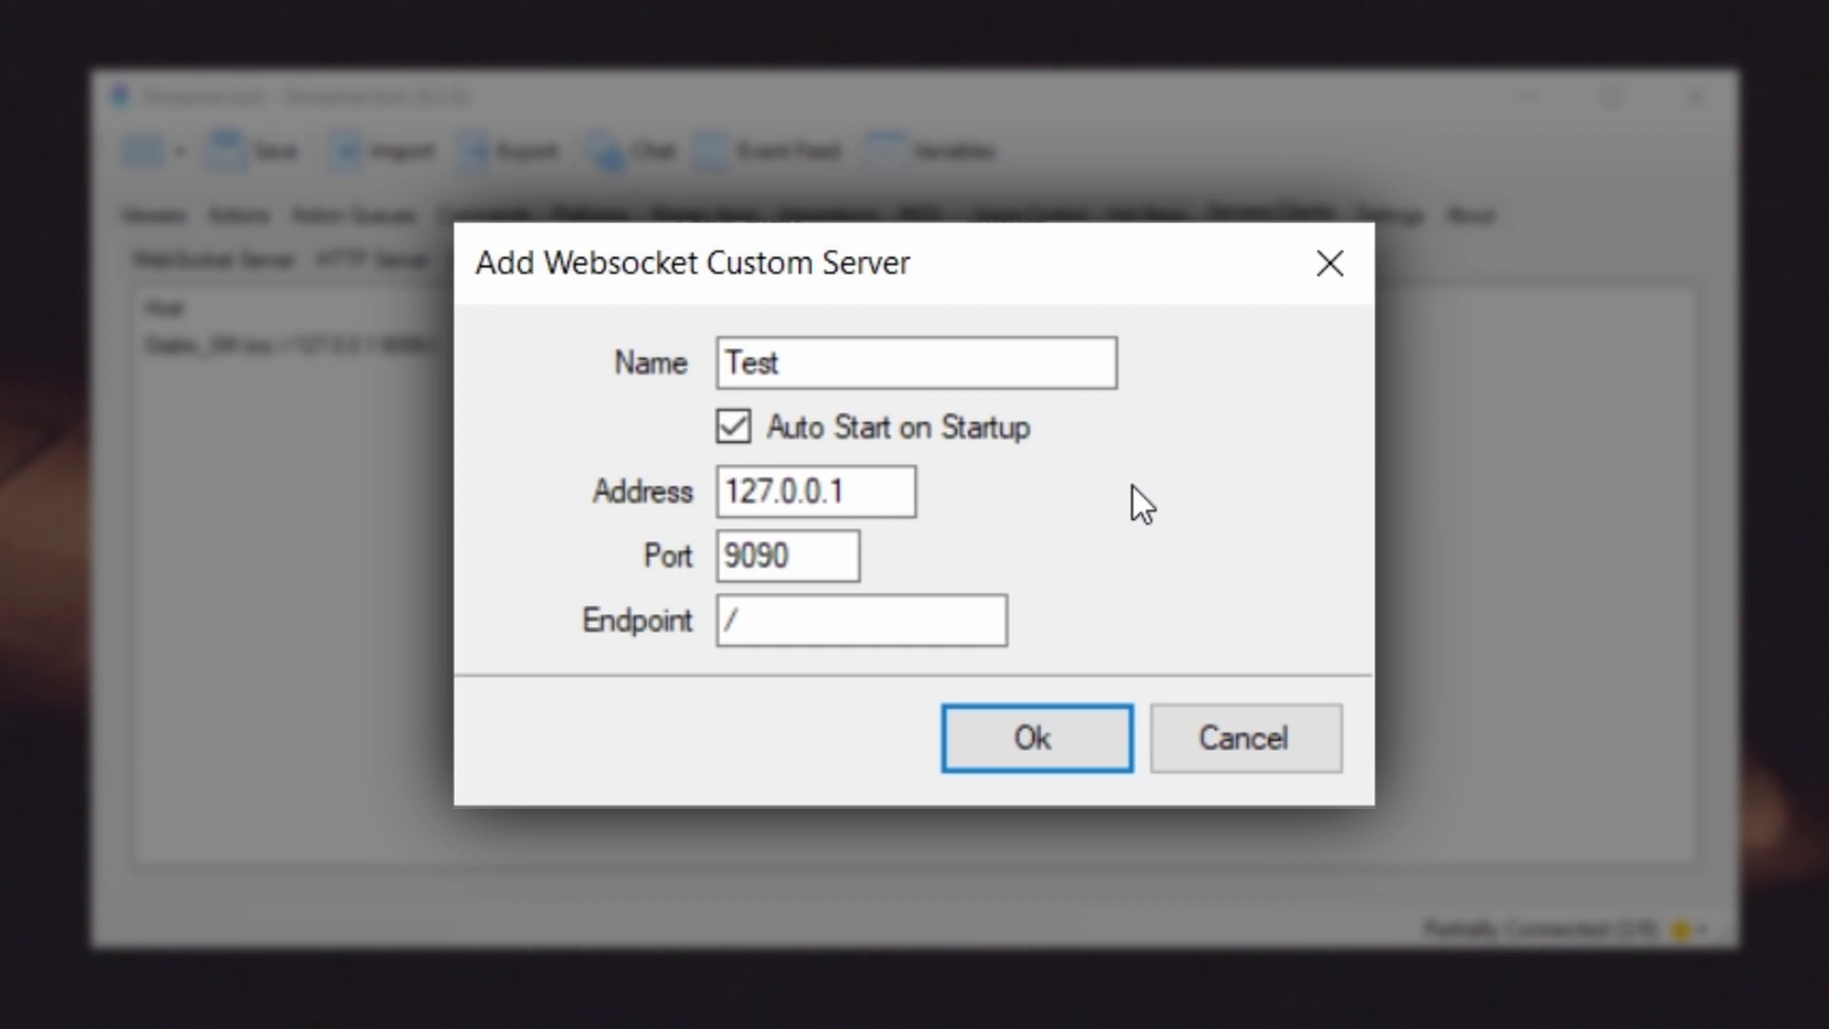
{"action": "left_click", "coordinate": [907, 490]}
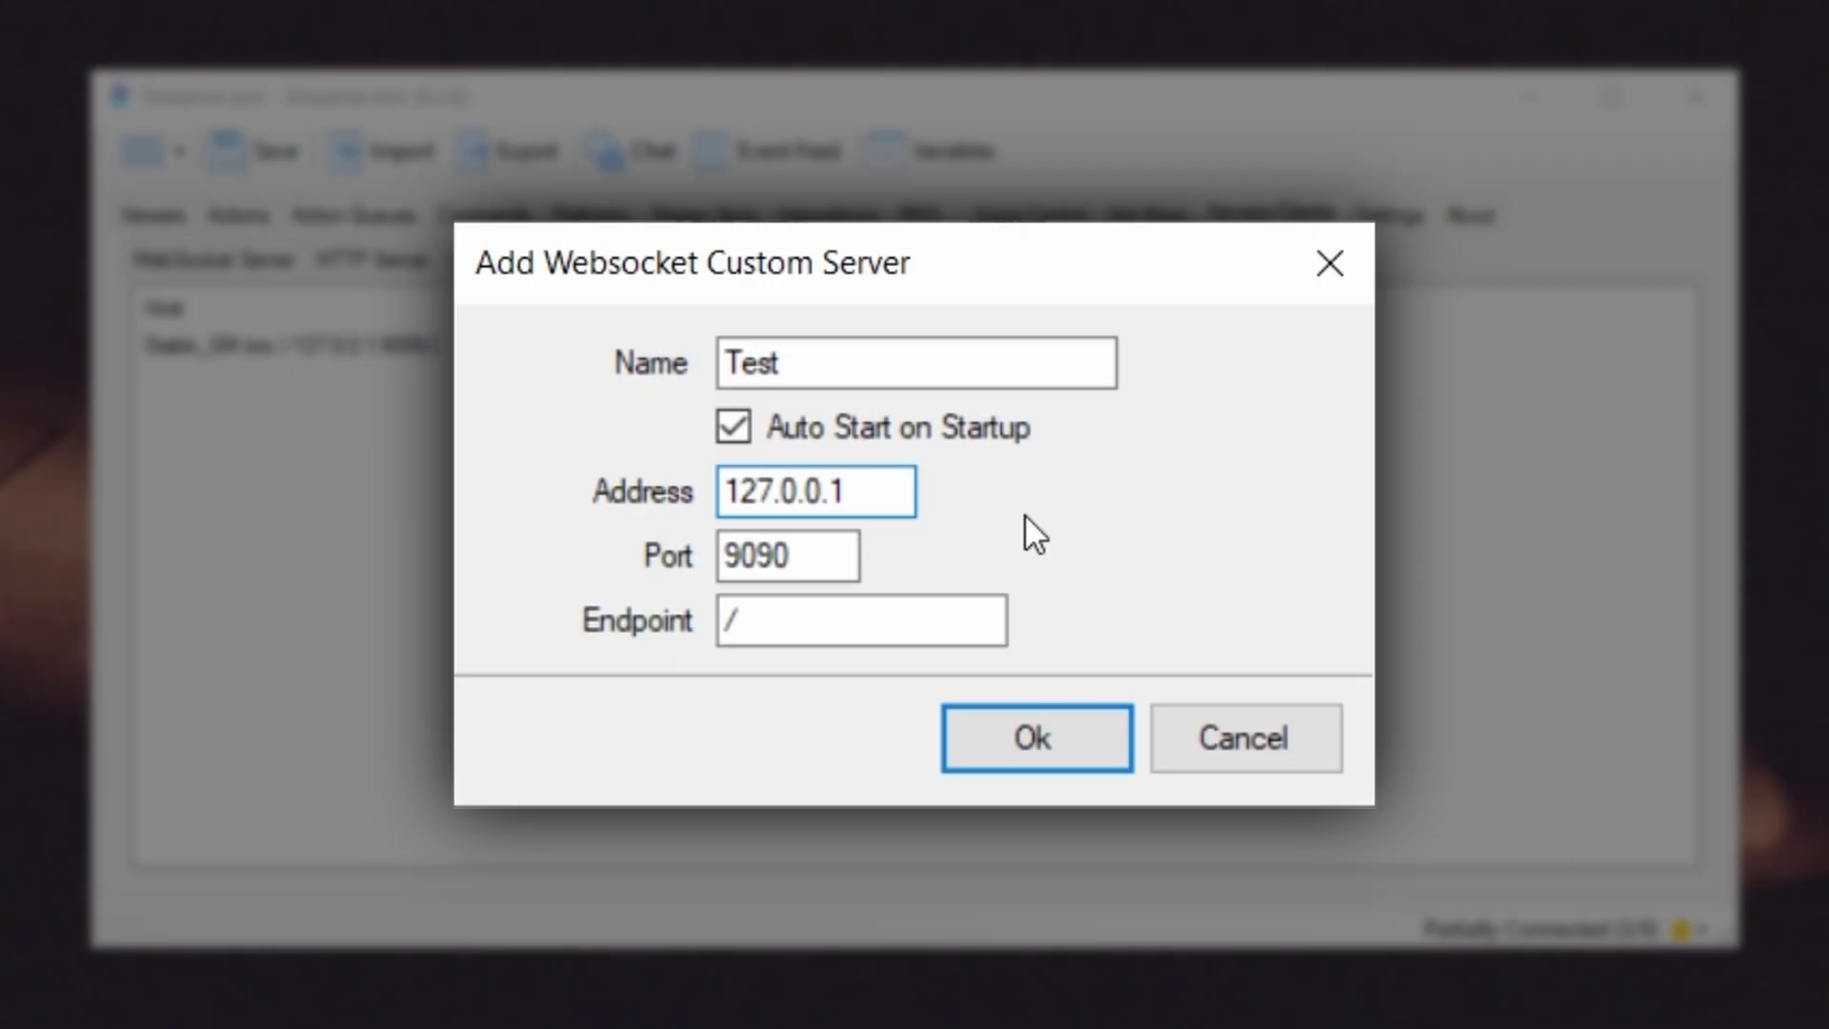
{"action": "left_click", "coordinate": [829, 556]}
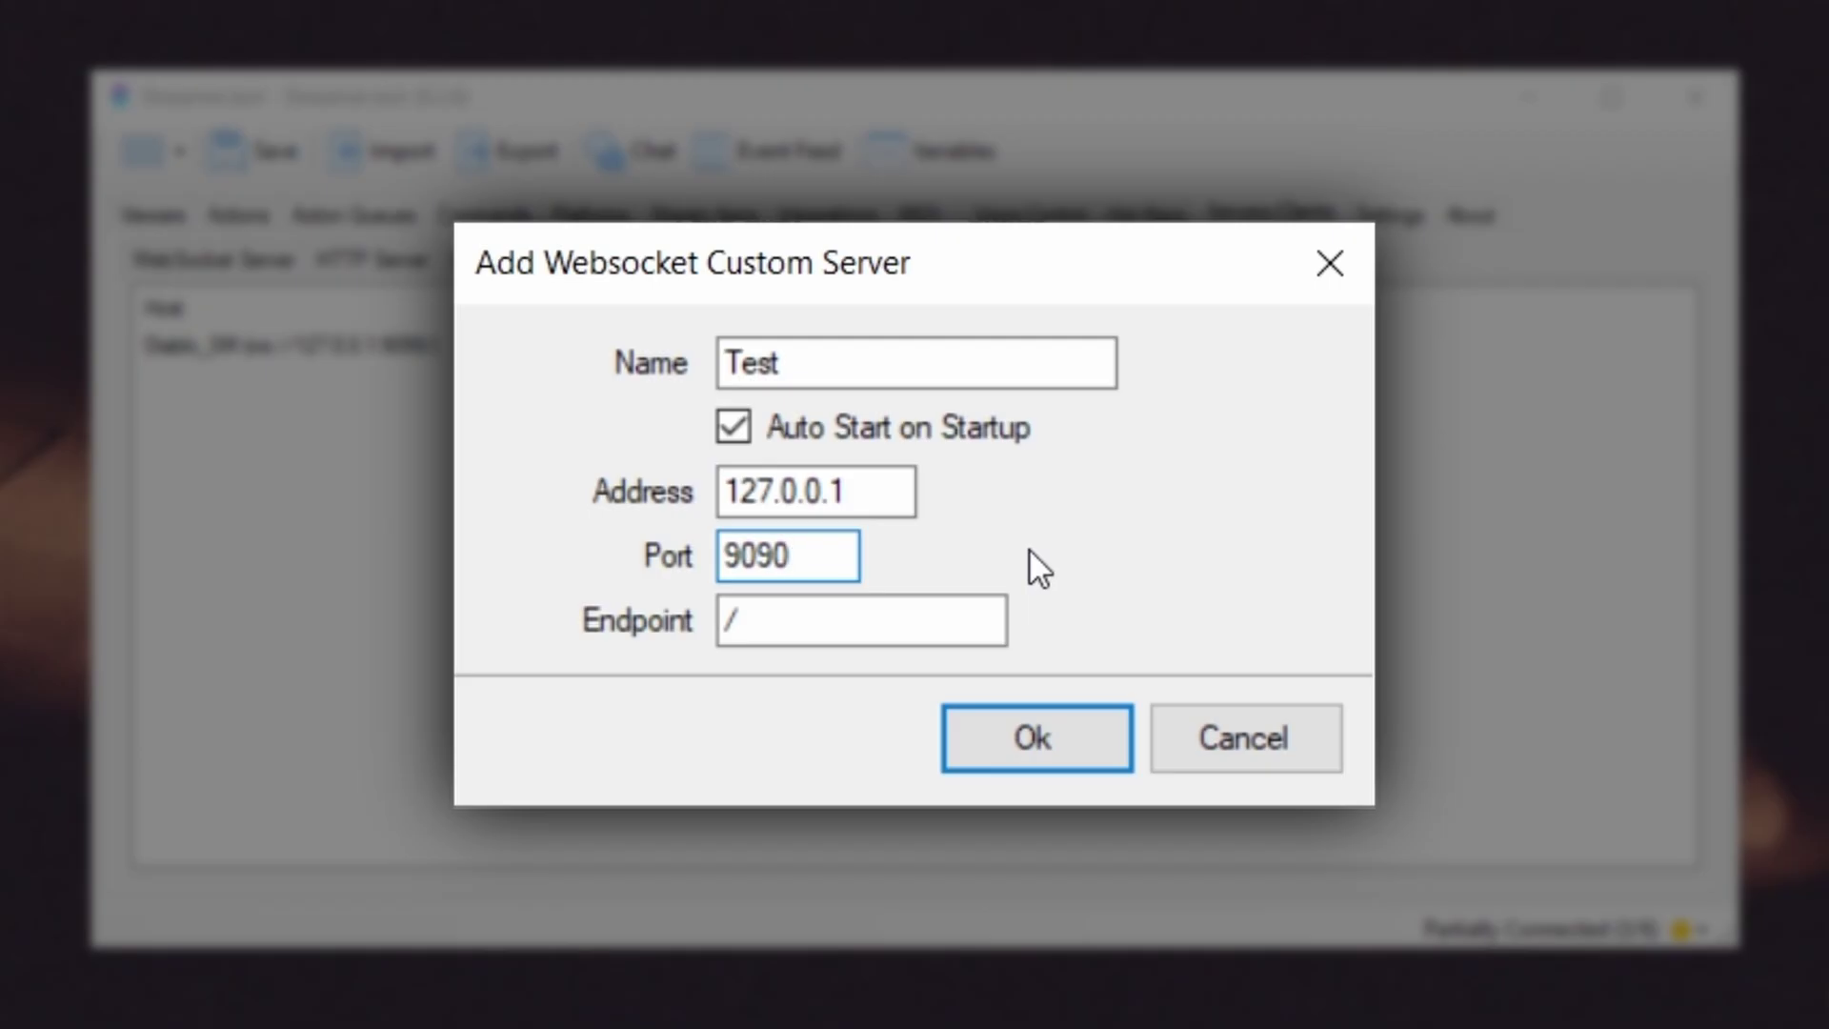
{"action": "left_click", "coordinate": [1002, 619]}
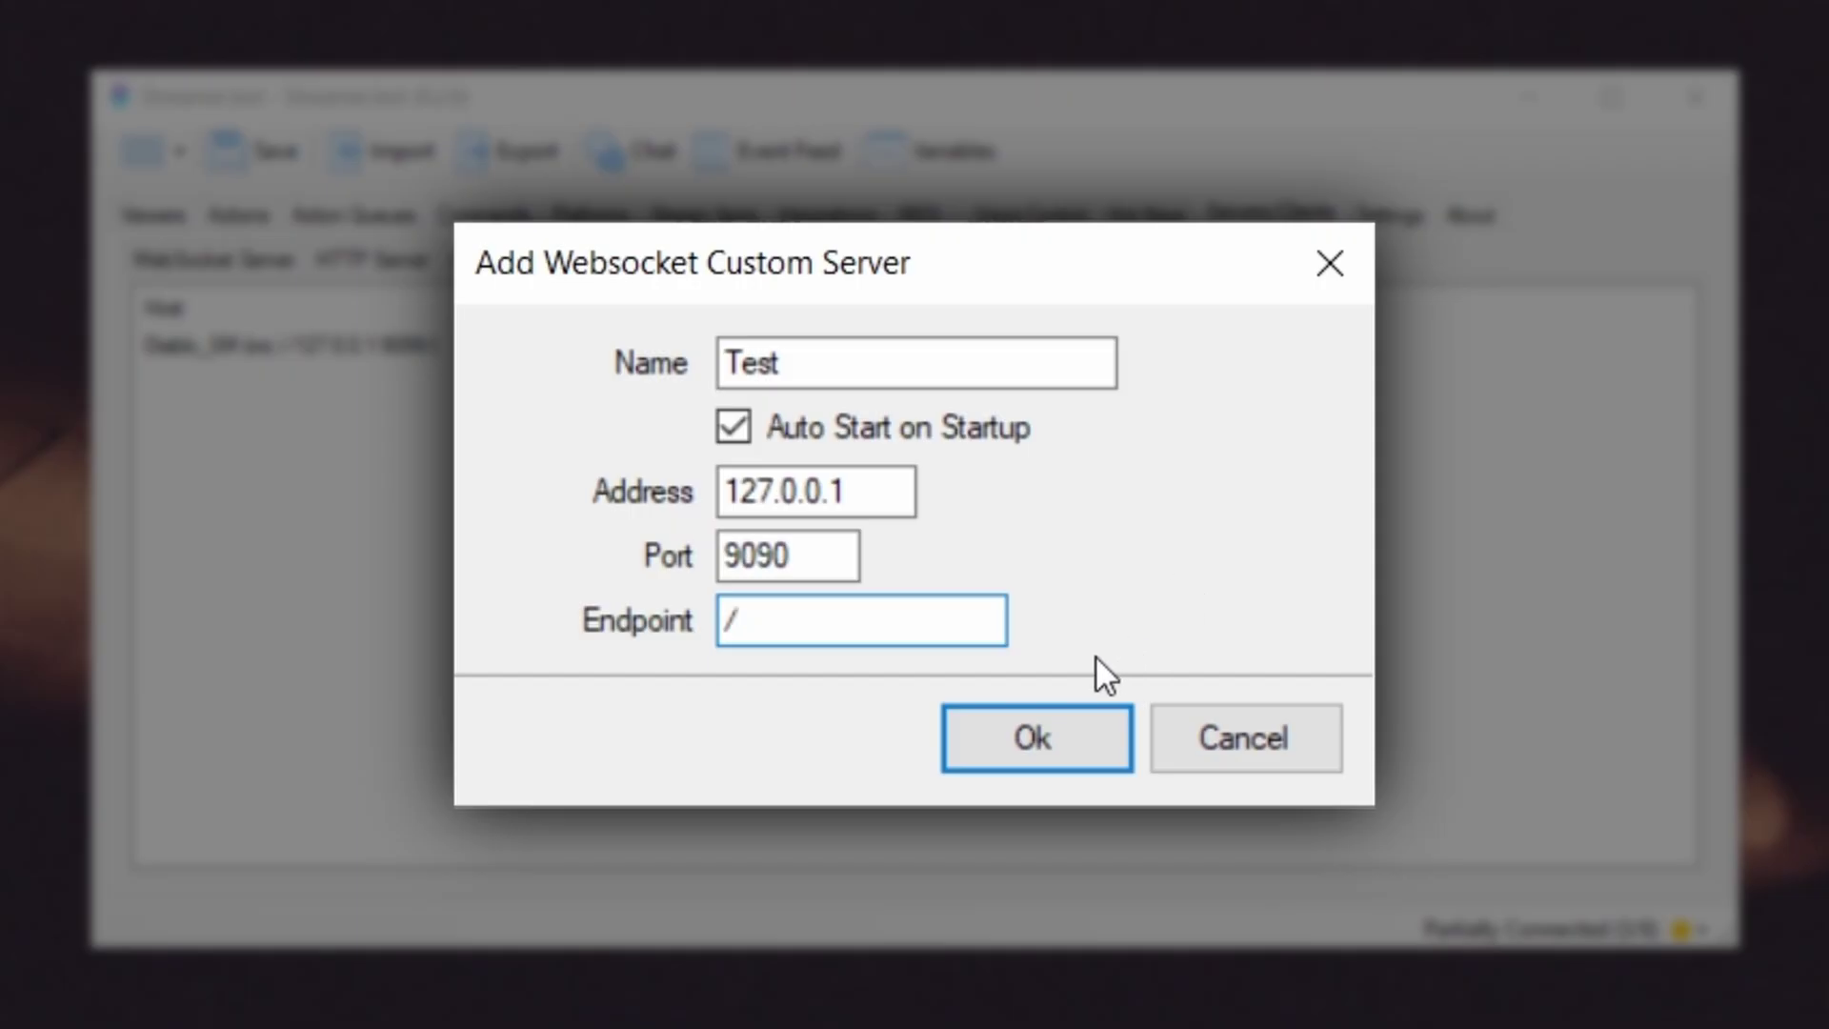
{"action": "left_click", "coordinate": [1060, 738]}
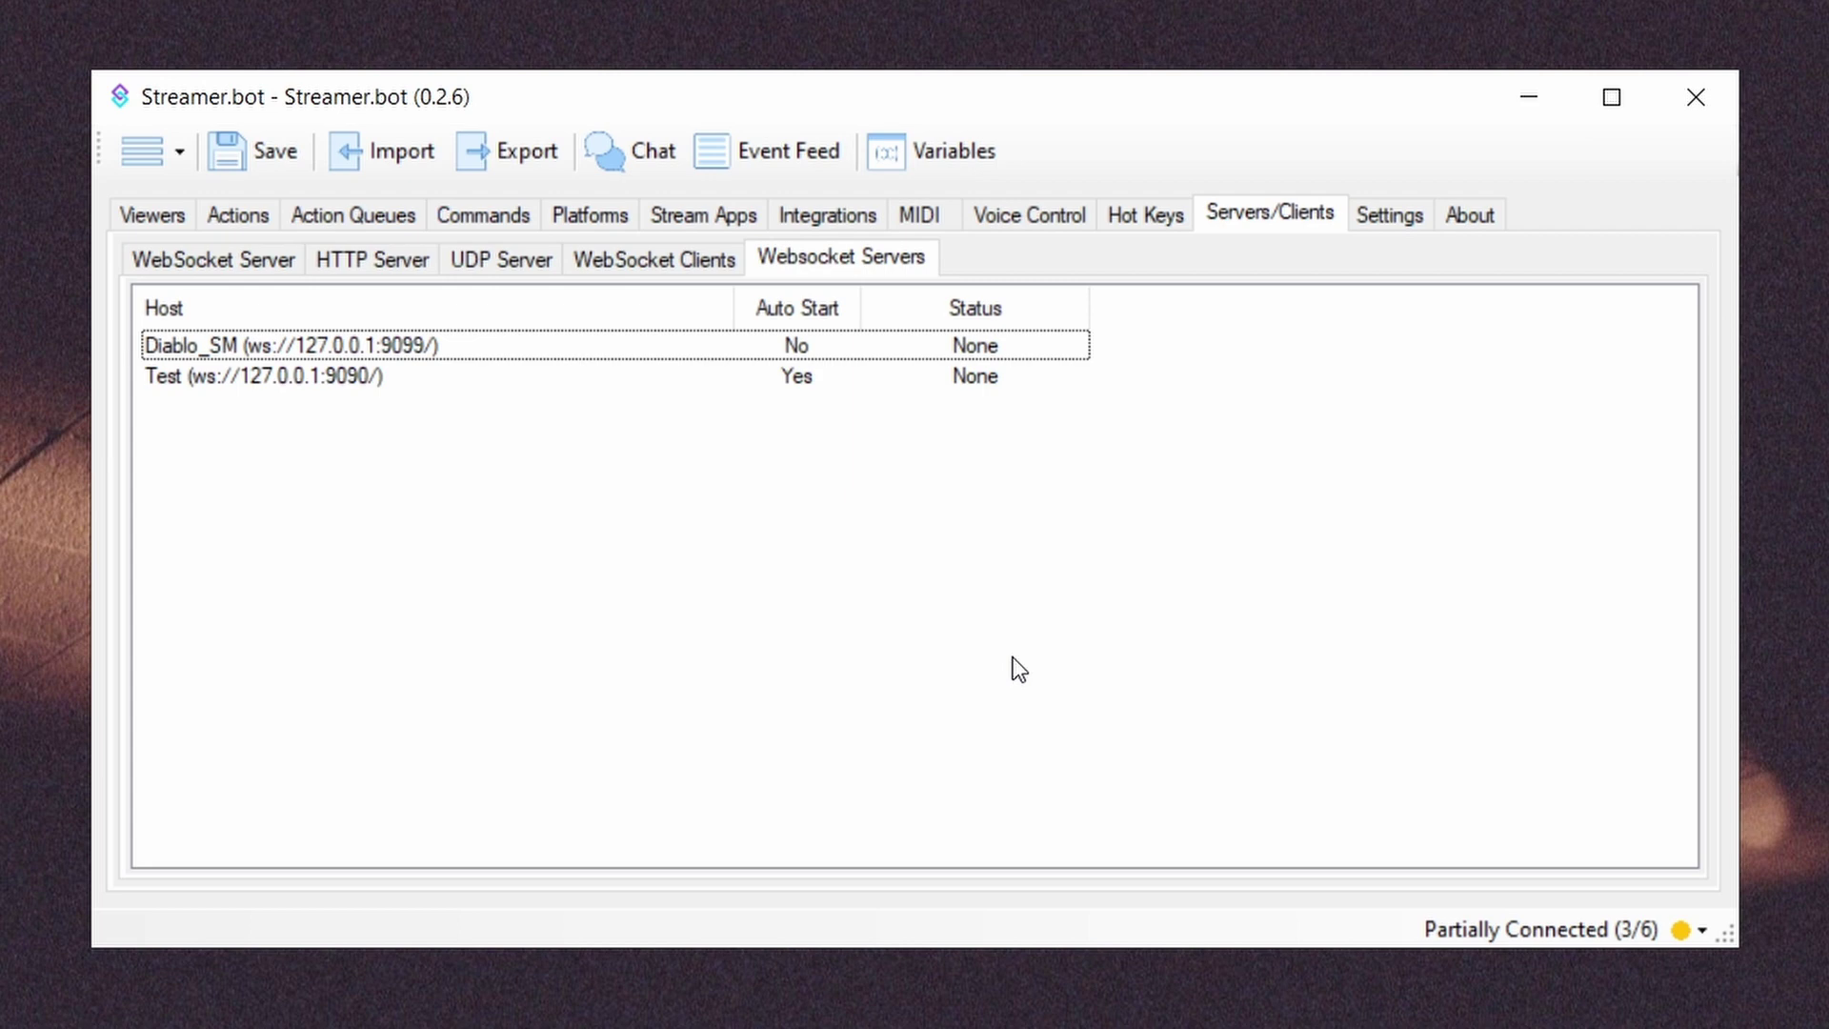
{"action": "right_click", "coordinate": [625, 379]}
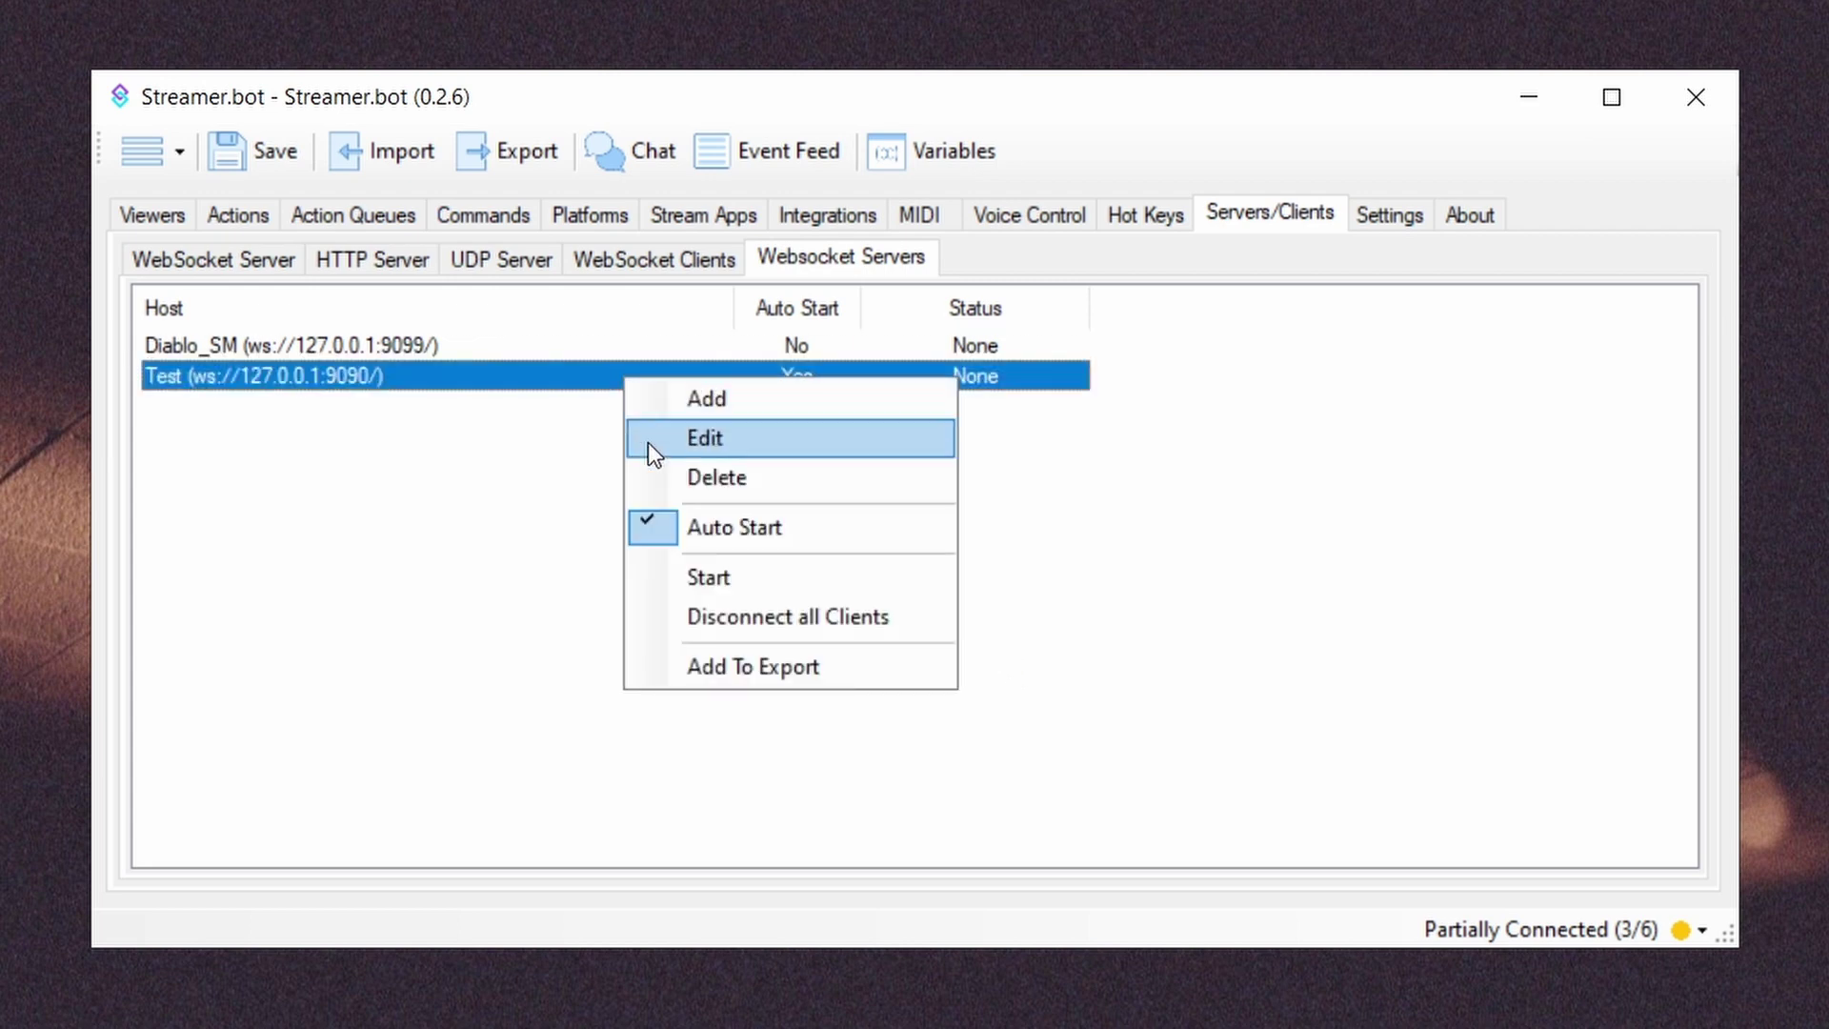
{"action": "left_click", "coordinate": [734, 579]}
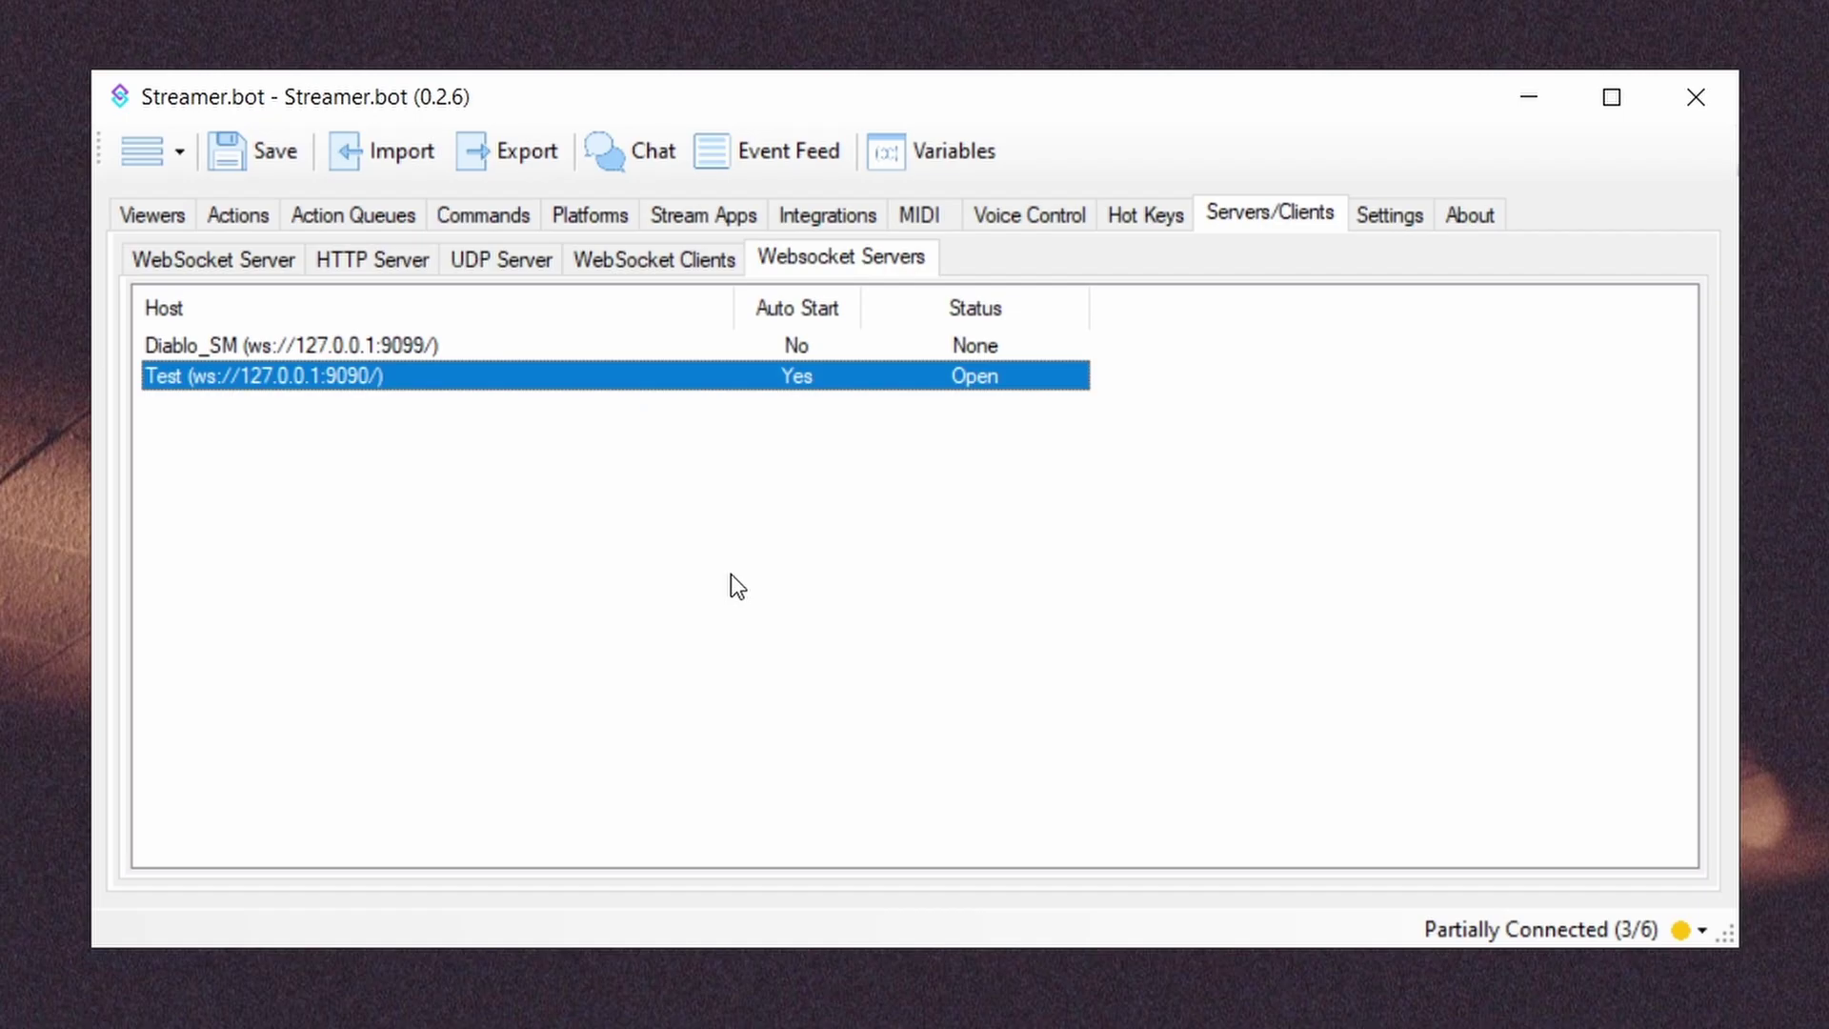
Examine which settings can be edited for the running Test server and the stopped Diablo_SM server, closing each dialog without changes.
{"action": "double_click", "coordinate": [576, 374]}
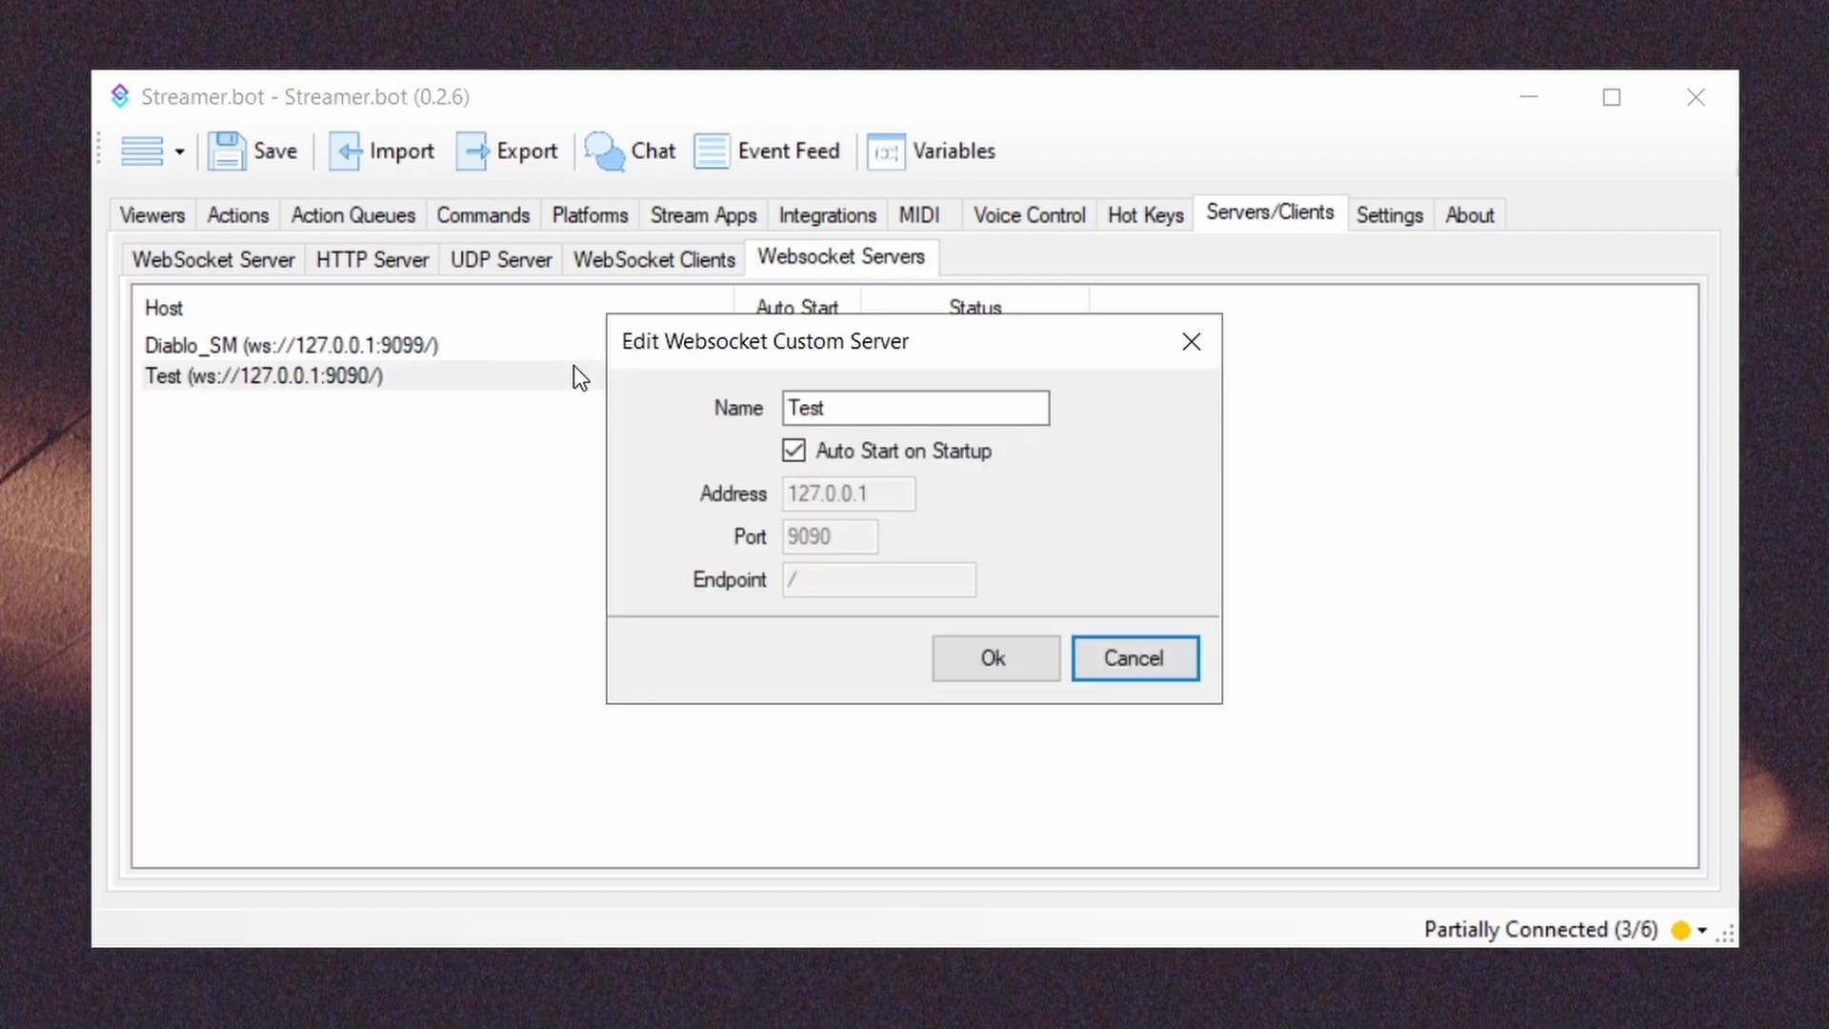
{"action": "left_click", "coordinate": [1199, 345]}
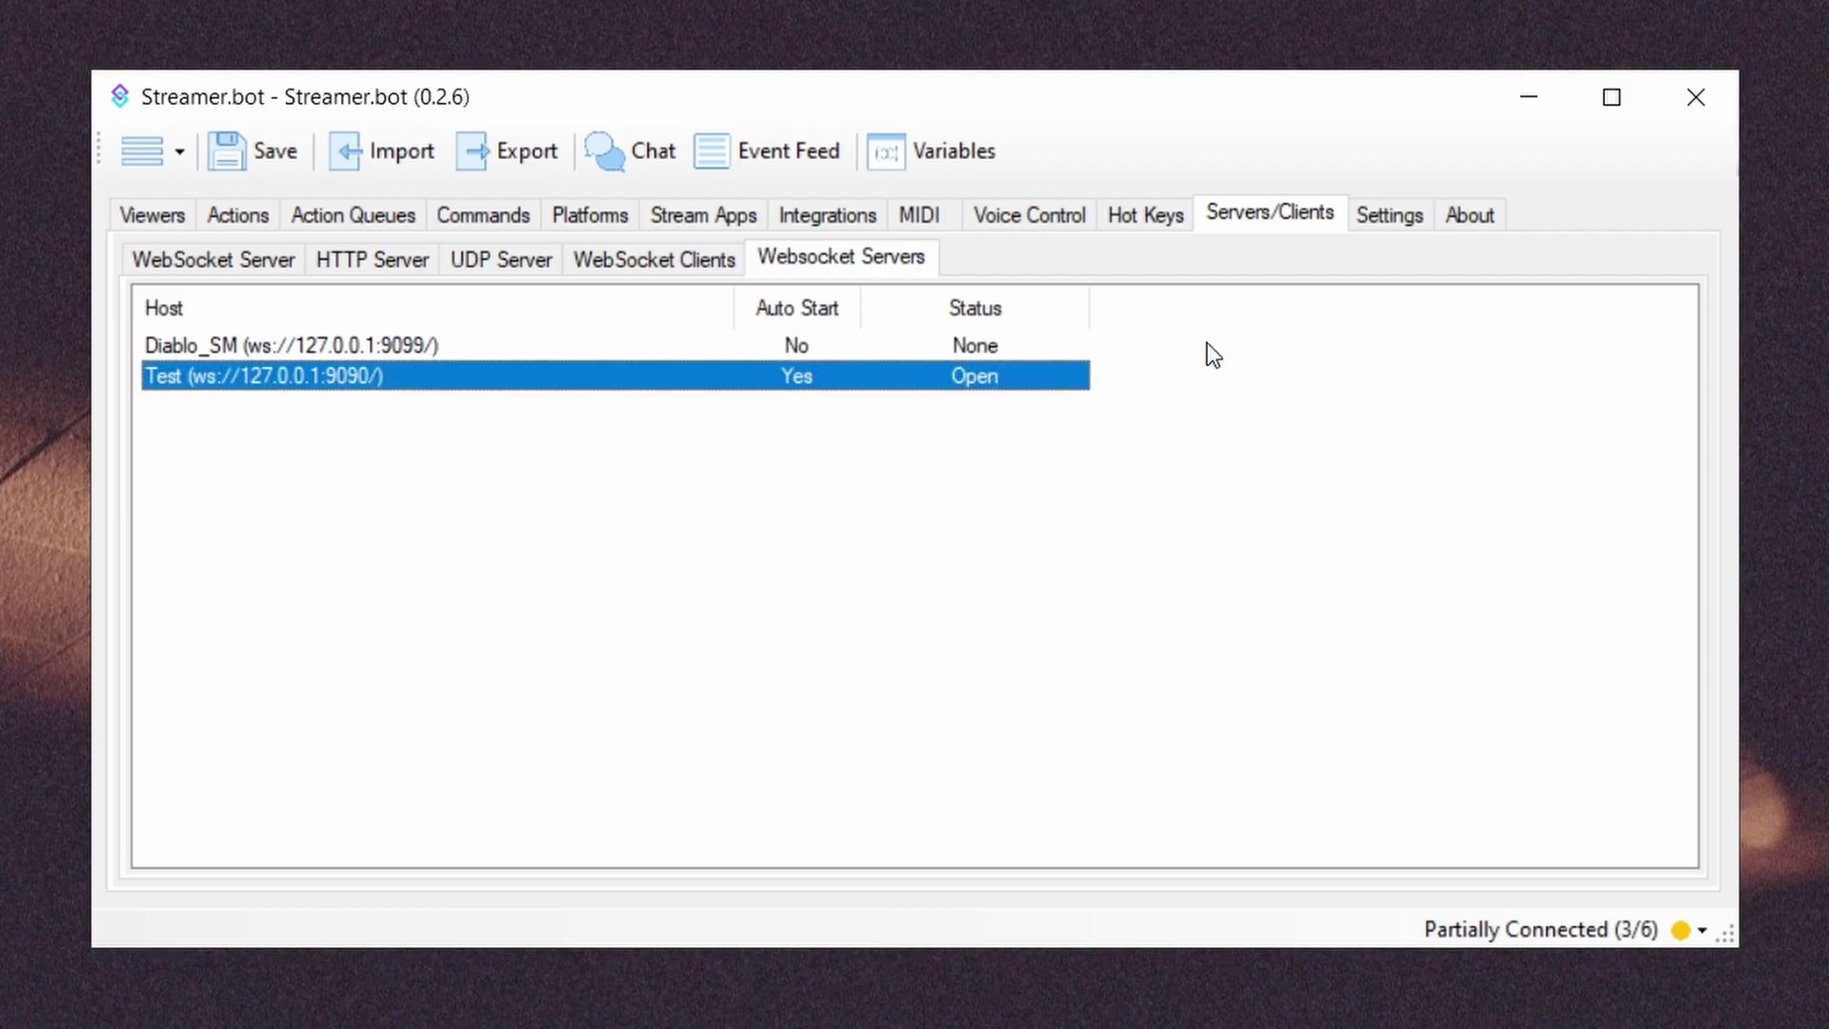
{"action": "right_click", "coordinate": [621, 381]}
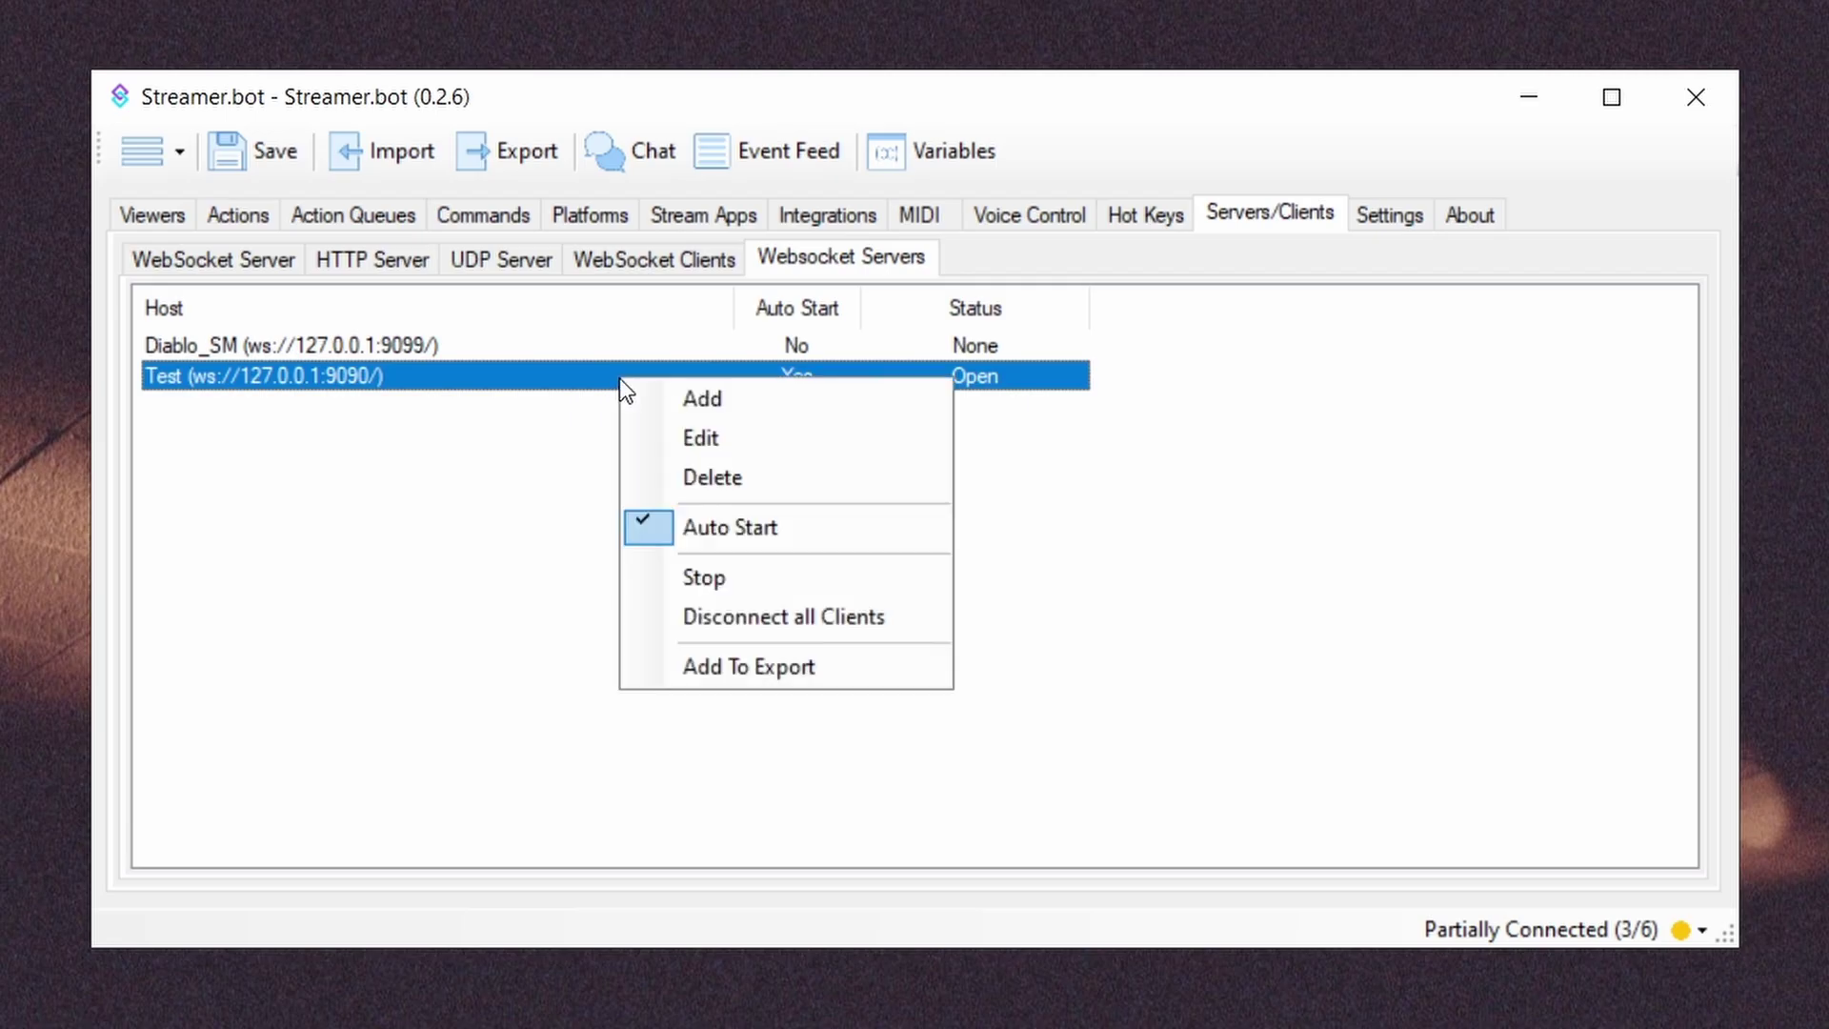
{"action": "left_click", "coordinate": [638, 445]}
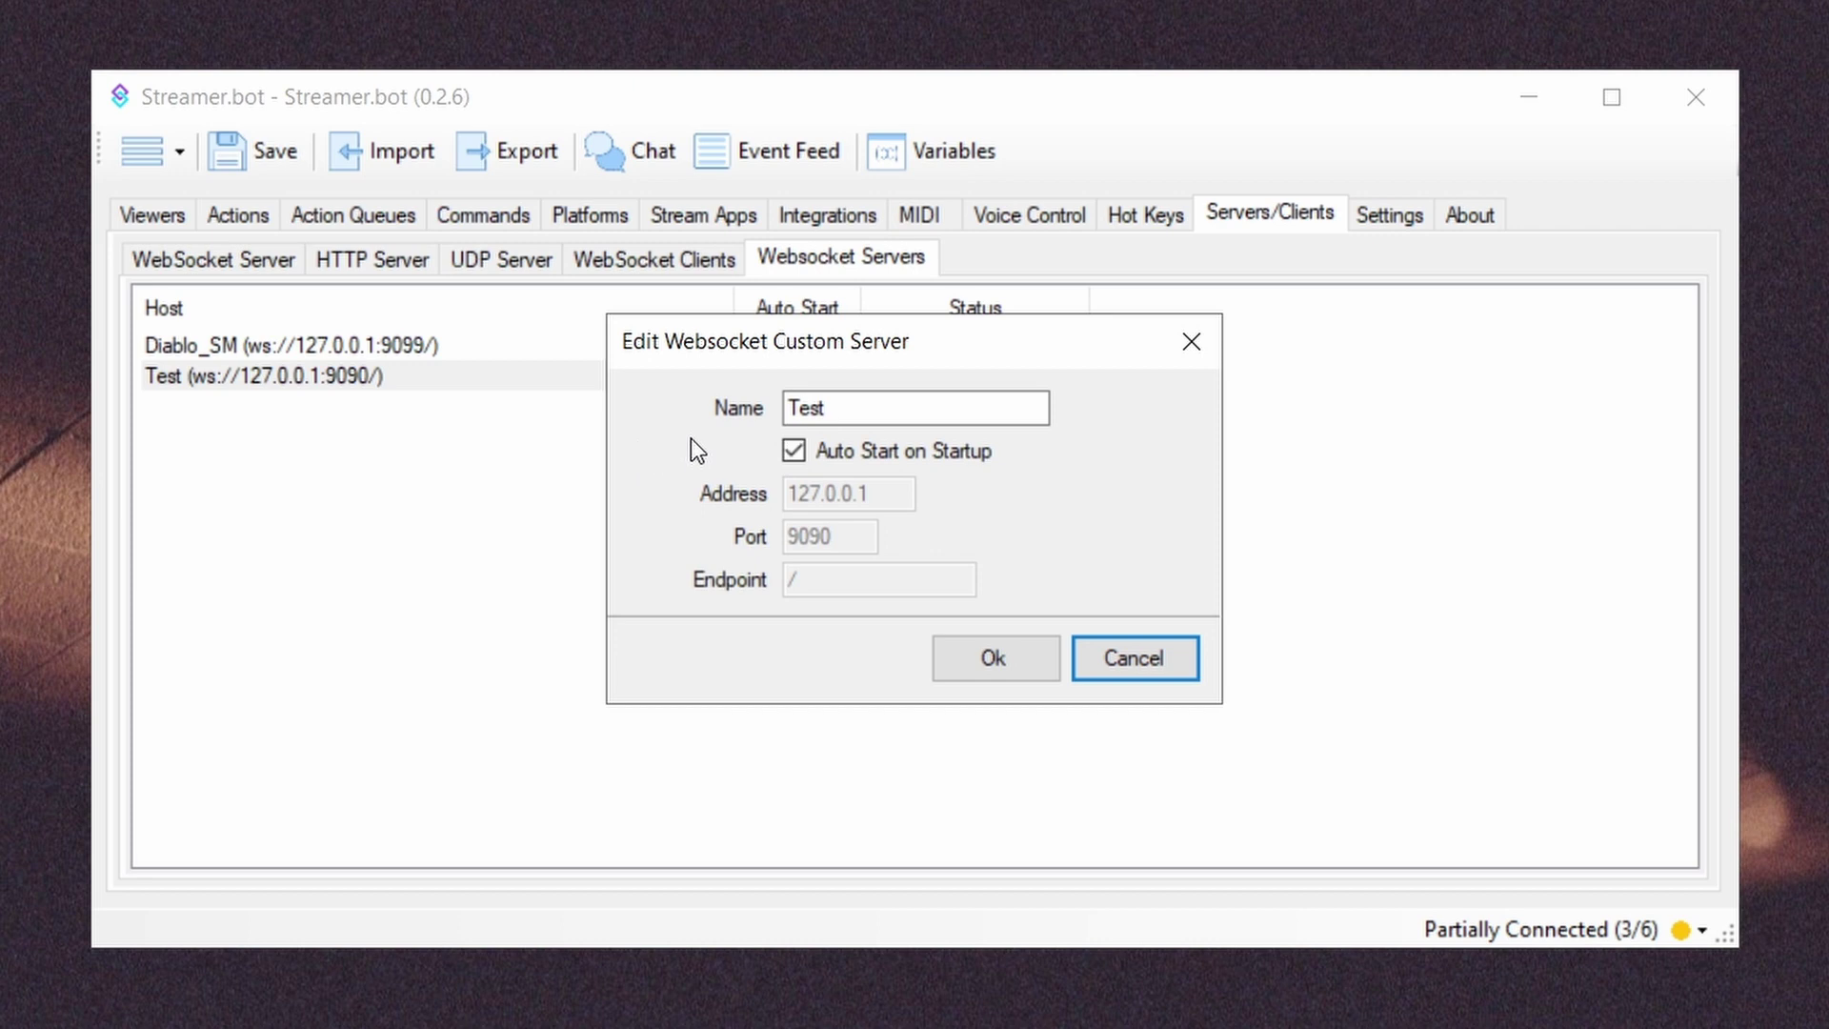
{"action": "left_click", "coordinate": [1191, 343]}
{"action": "right_click", "coordinate": [587, 341]}
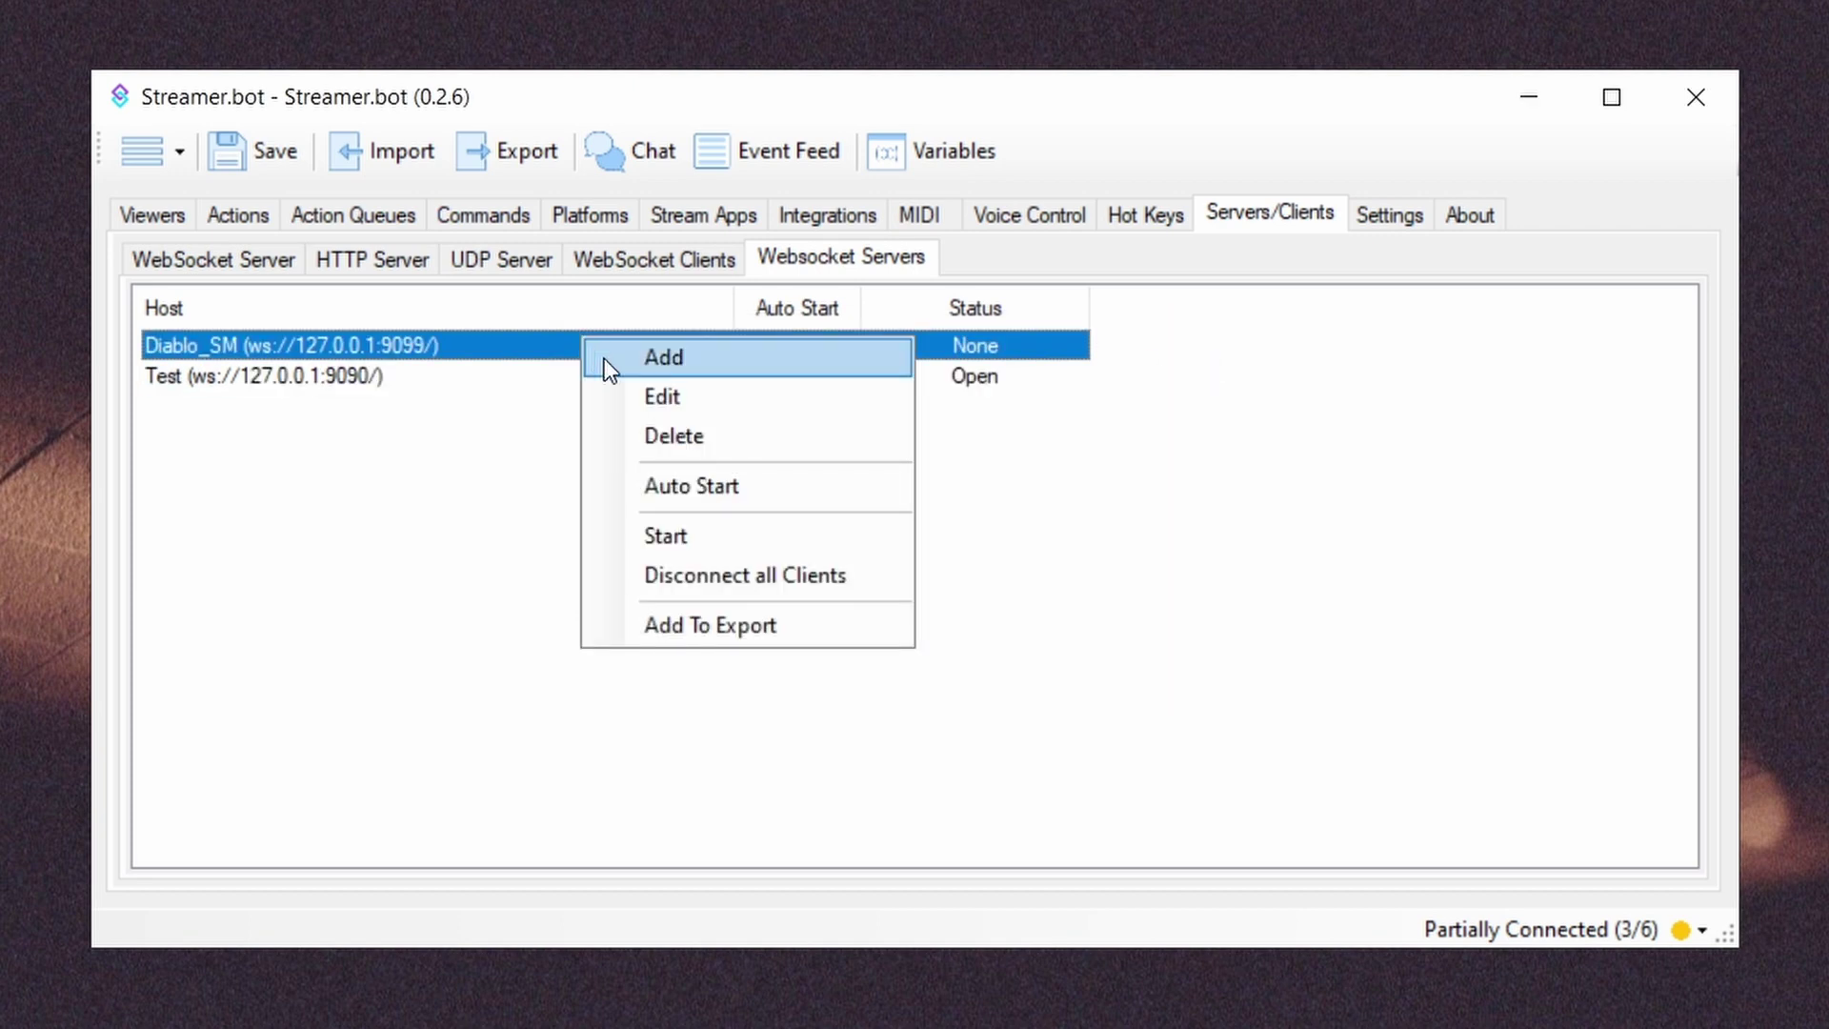
{"action": "left_click", "coordinate": [611, 426]}
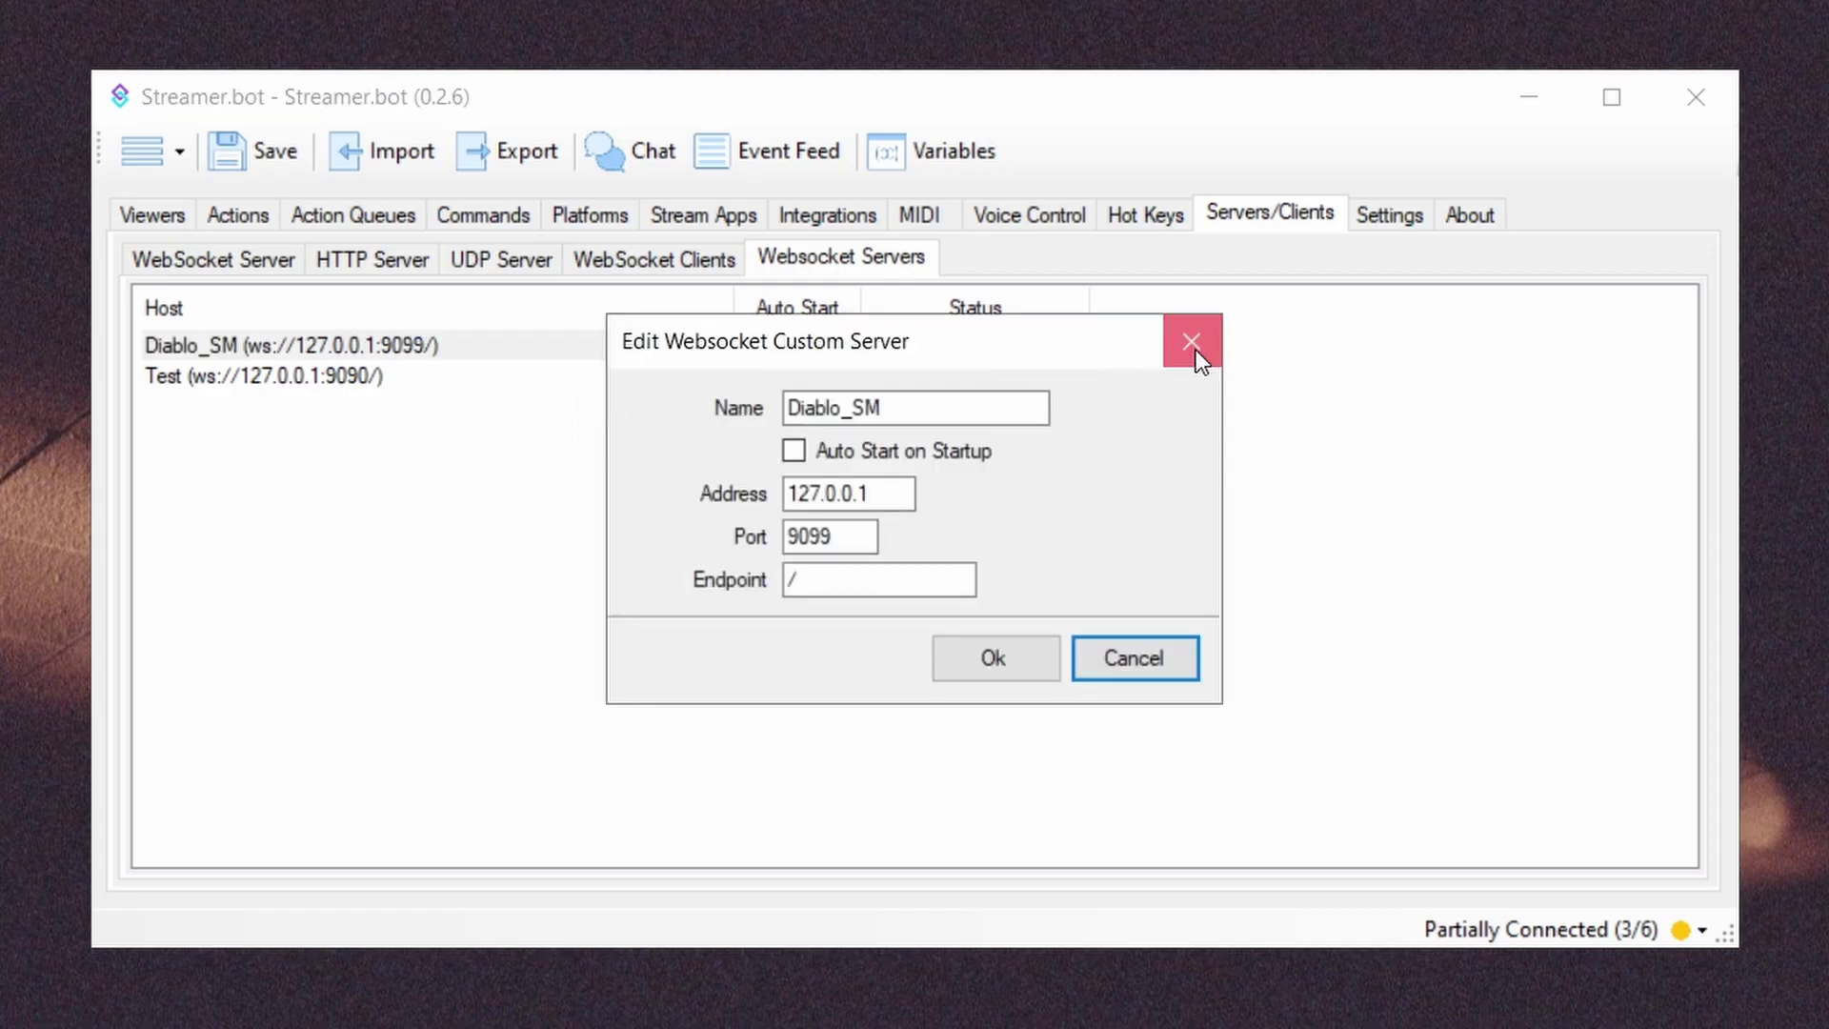
{"action": "left_click", "coordinate": [1191, 343]}
Delete the Test server from the custom WebSocket servers list.
{"action": "right_click", "coordinate": [539, 379]}
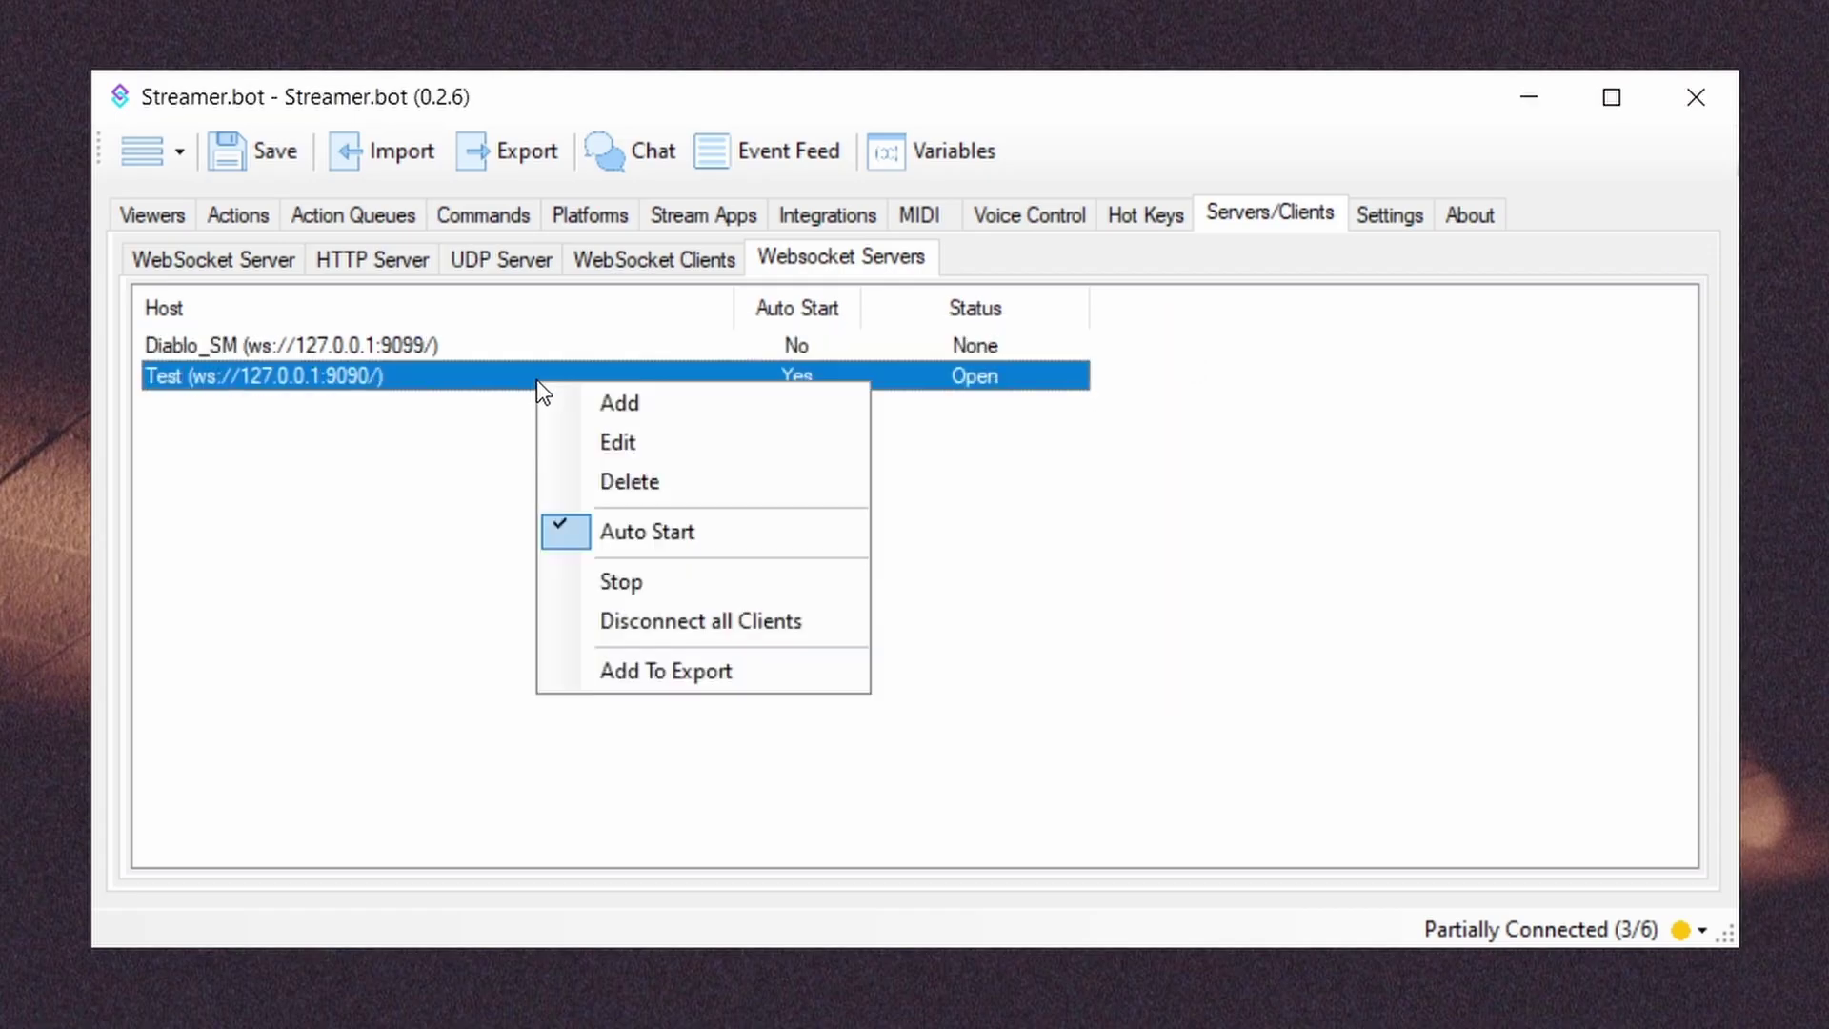
{"action": "left_click", "coordinate": [558, 488]}
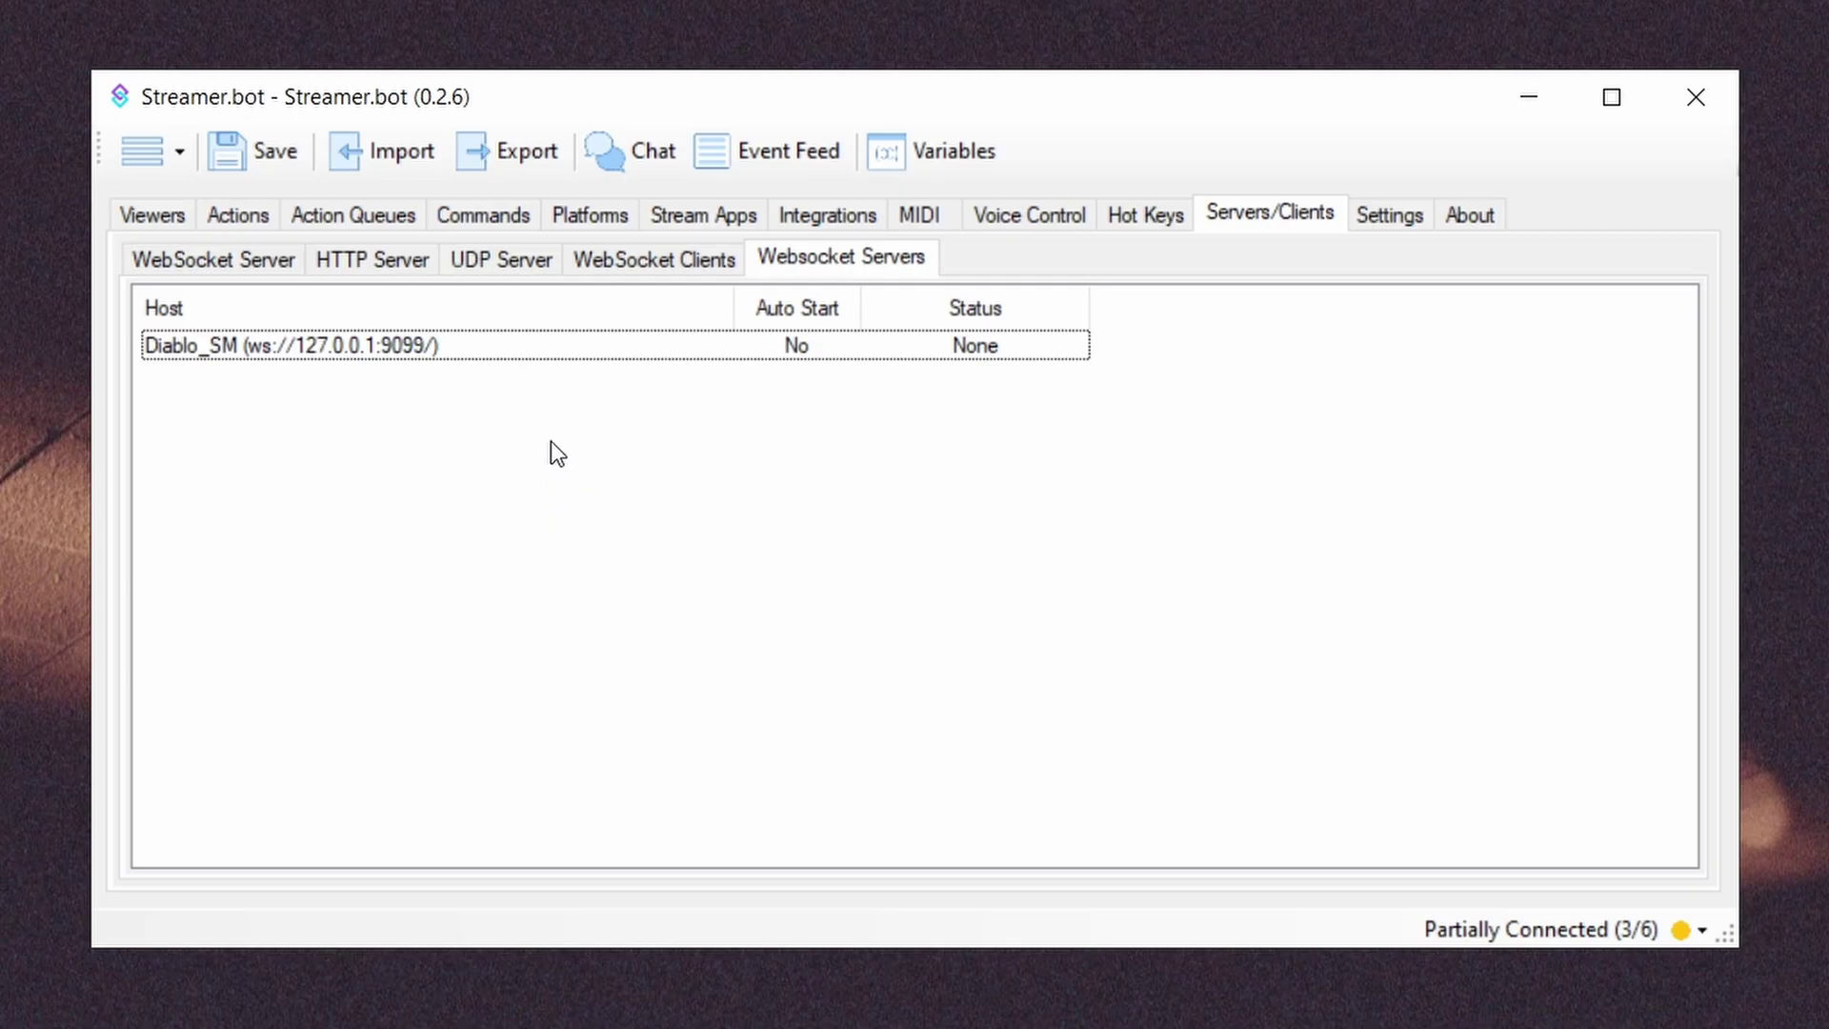
Add the Diablo_SM WebSocket server to the export.
{"action": "right_click", "coordinate": [526, 356]}
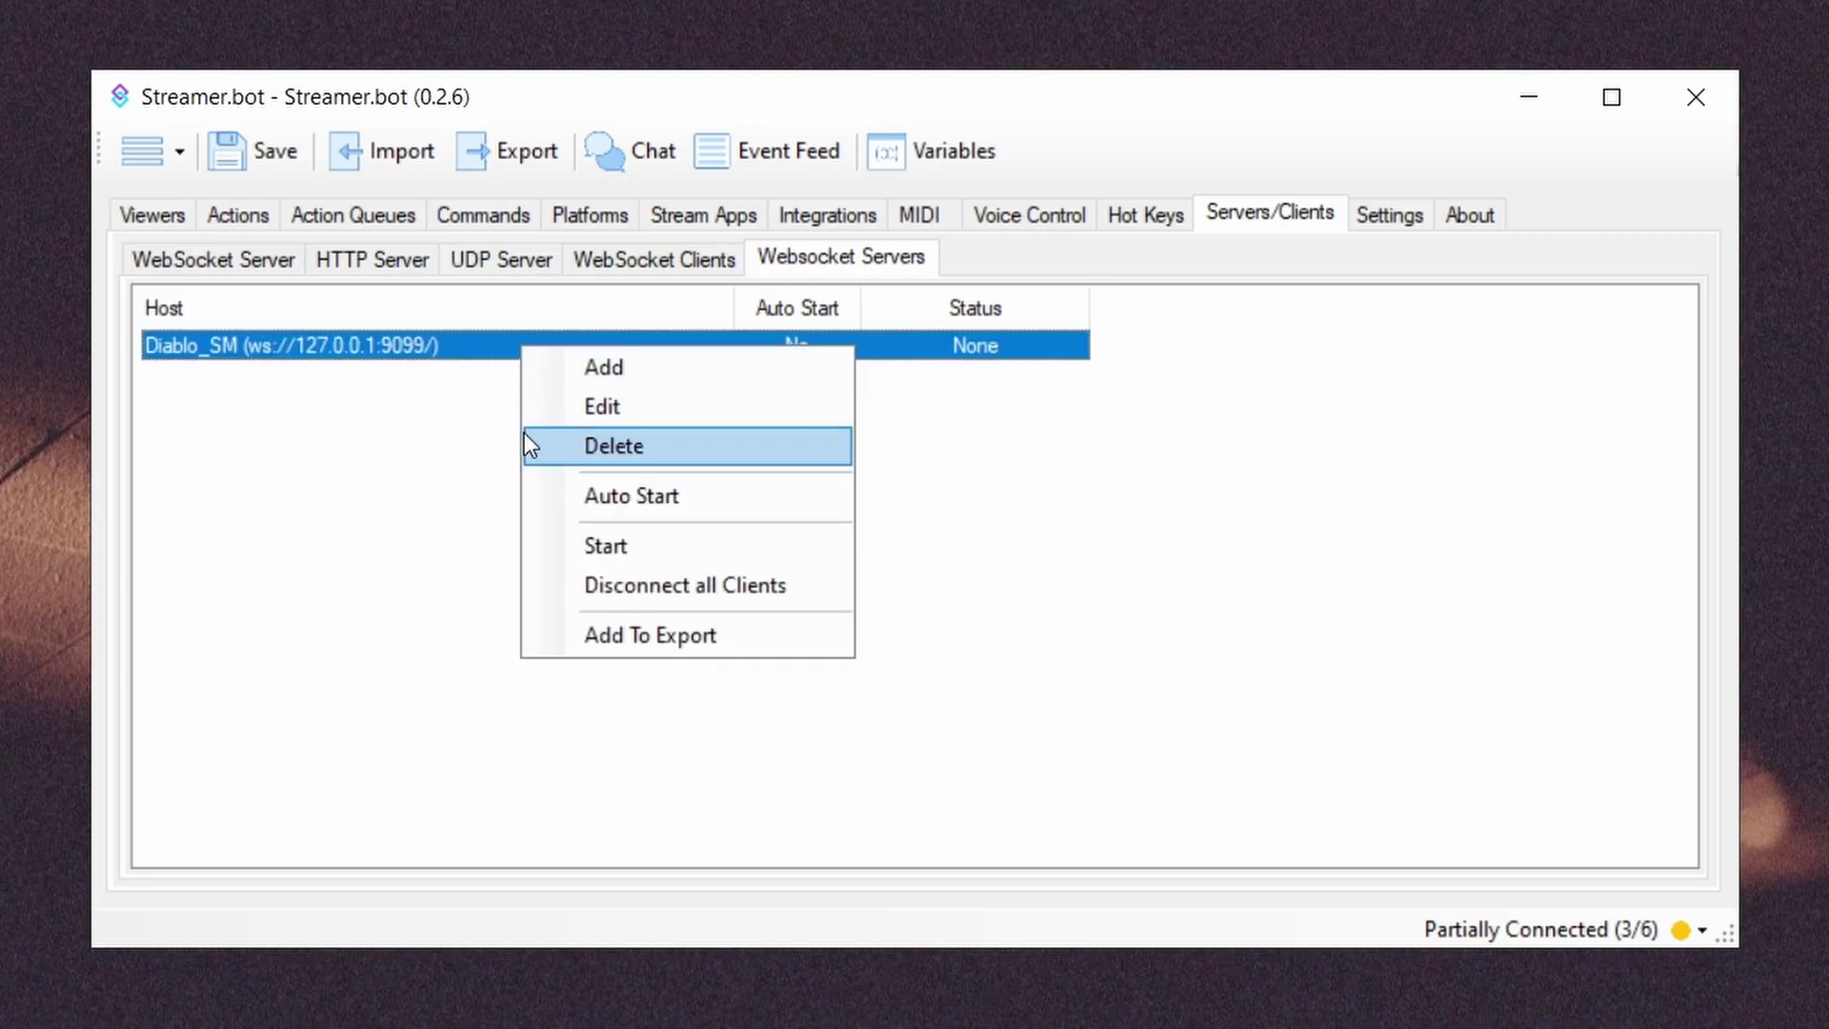
{"action": "left_click", "coordinate": [557, 631]}
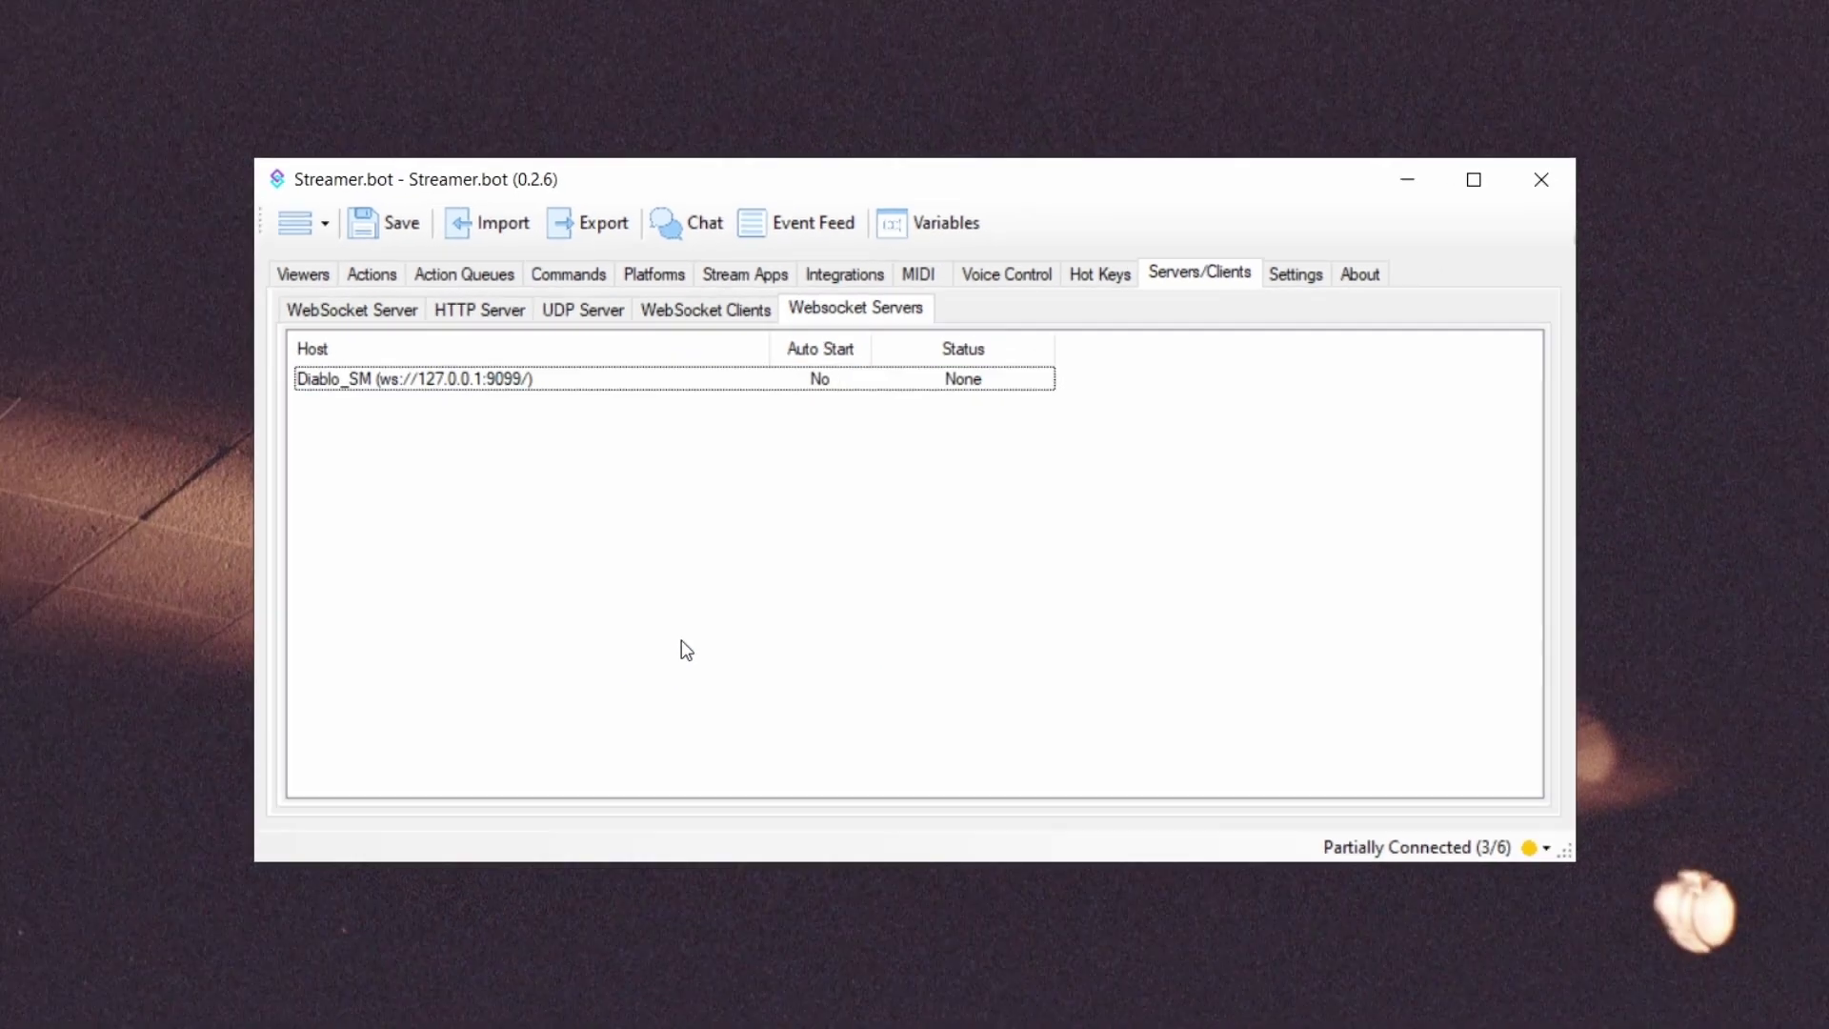